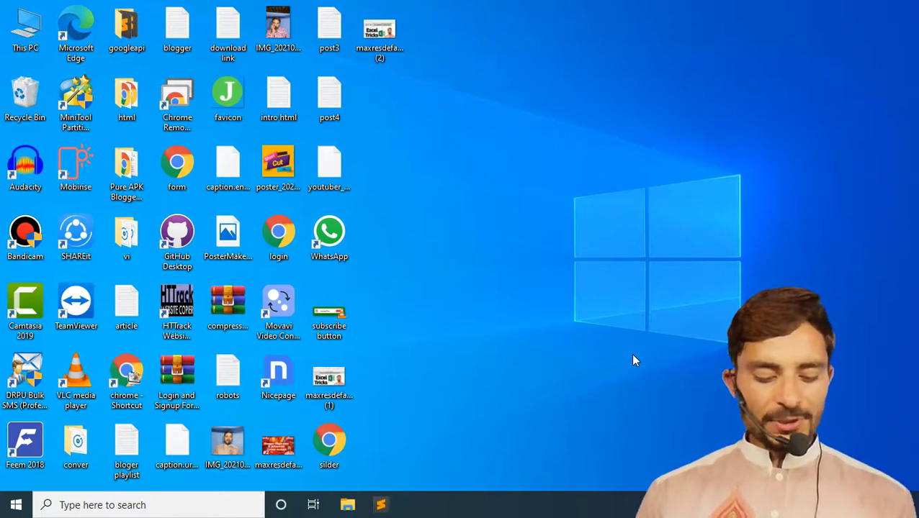
# Find Excel 2016 in Windows Search by typing 'ex' and launch it.
pyautogui.press('super')
pyautogui.write('x')
pyautogui.press('BackSpace')
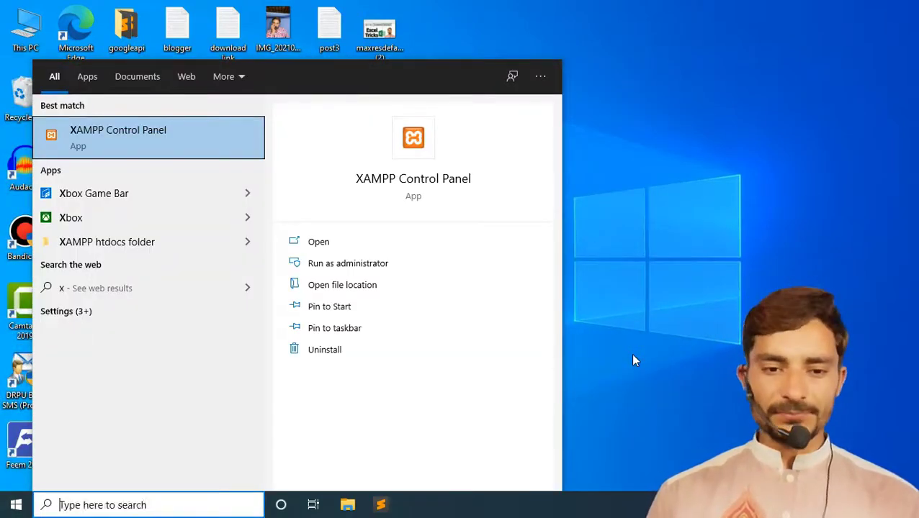
pyautogui.write('ex')
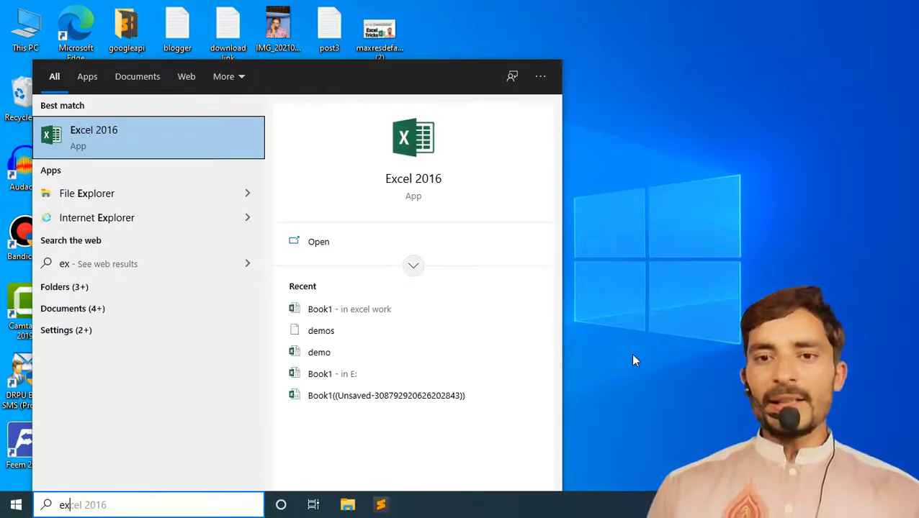
pyautogui.press('Return')
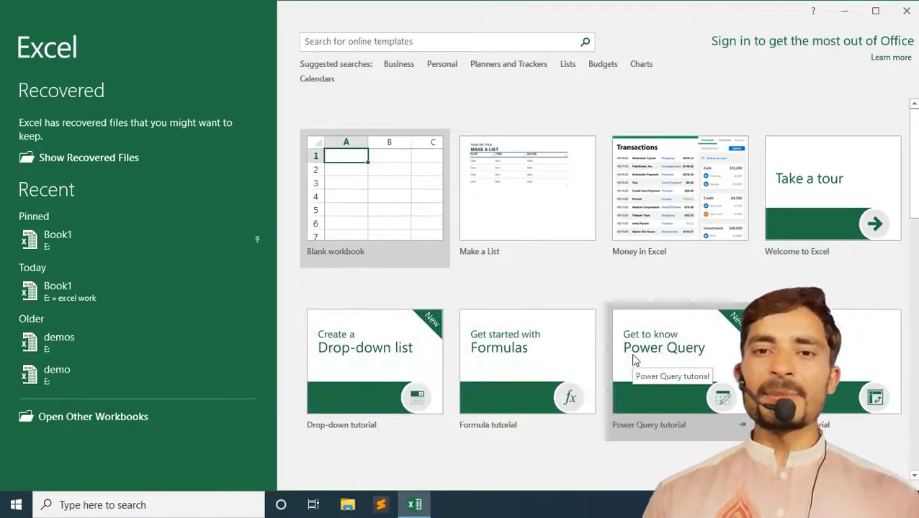
# Open the recent Book1 workbook and dismiss the Document Recovery notice.
pyautogui.click(99, 296)
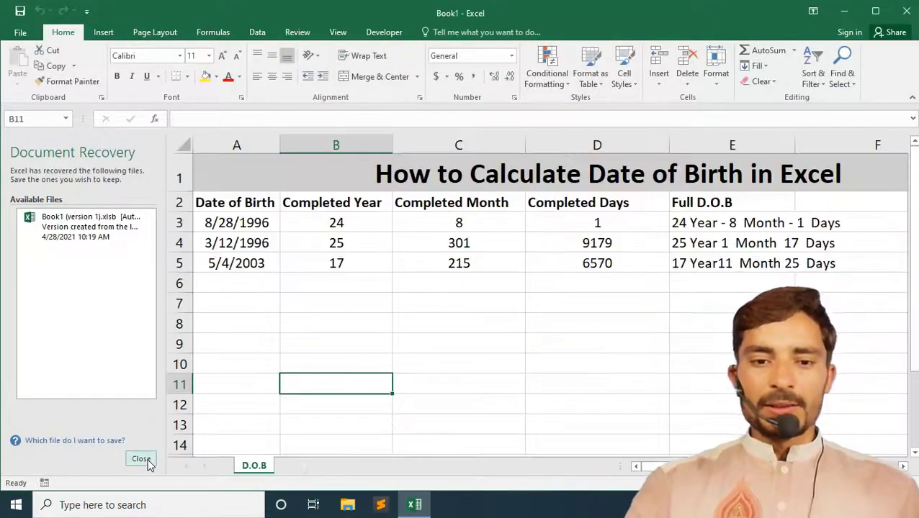
pyautogui.click(146, 460)
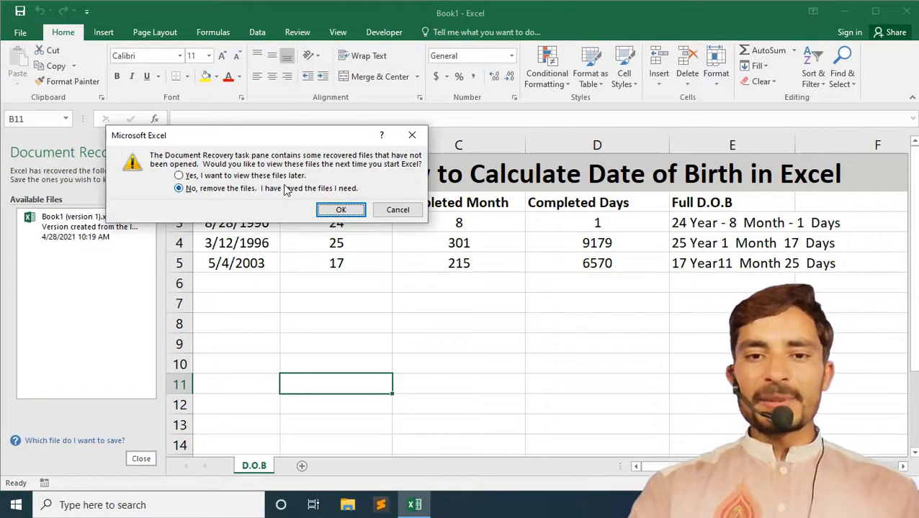
pyautogui.click(280, 176)
pyautogui.click(343, 210)
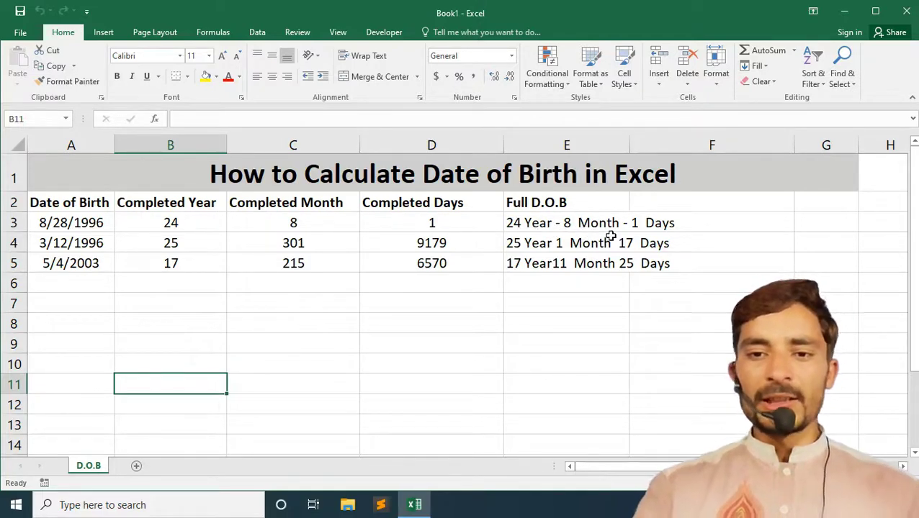
# Delete the old calculated results in B3:F5, keeping the birth dates in column A.
pyautogui.moveTo(652, 278)
pyautogui.mouseDown()
pyautogui.moveTo(207, 234)
pyautogui.moveTo(673, 283)
pyautogui.moveTo(667, 271)
pyautogui.mouseUp()
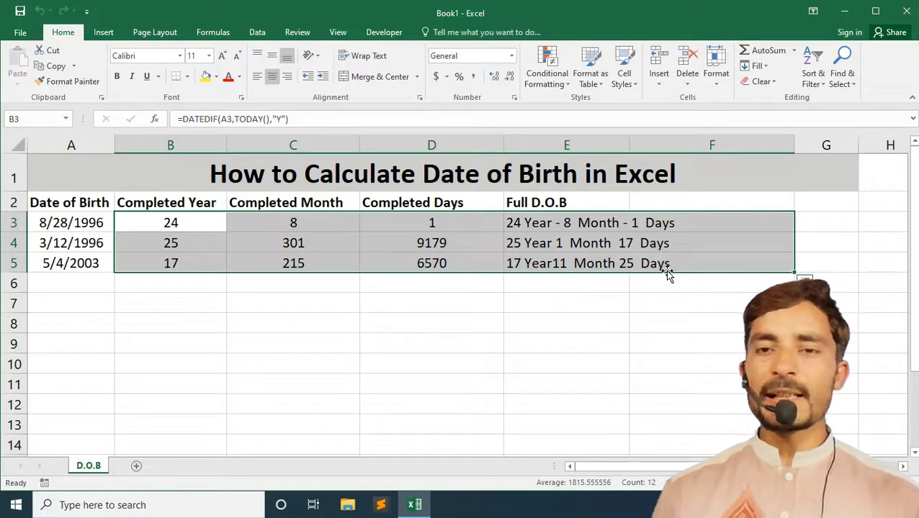
pyautogui.press('Delete')
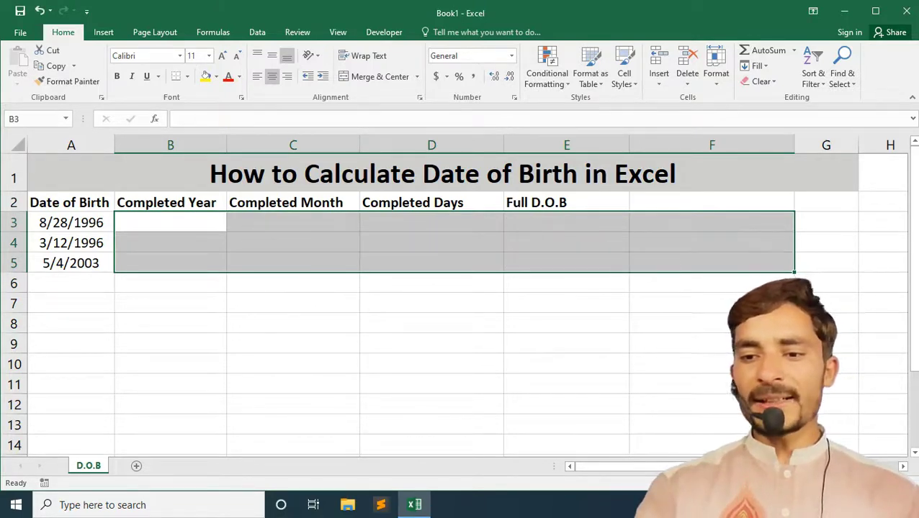
pyautogui.scroll(2, 621, 442)
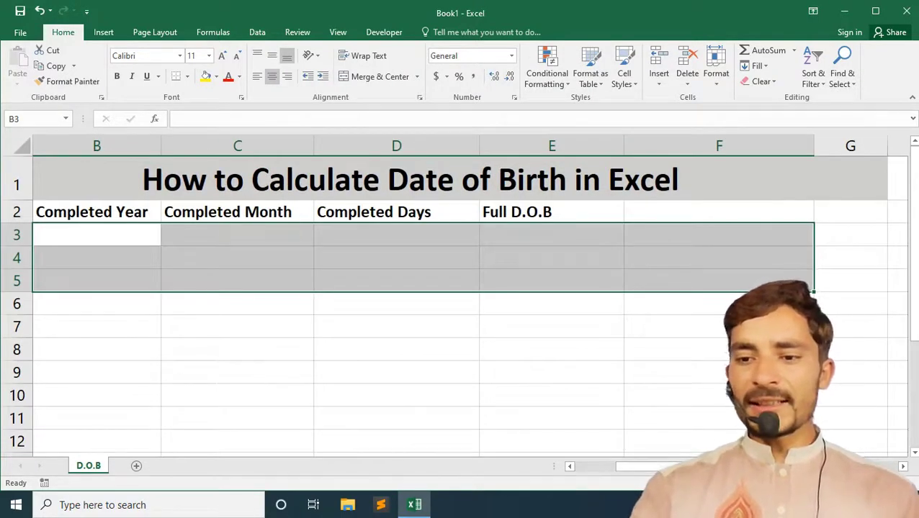
pyautogui.scroll(-2, 454, 295)
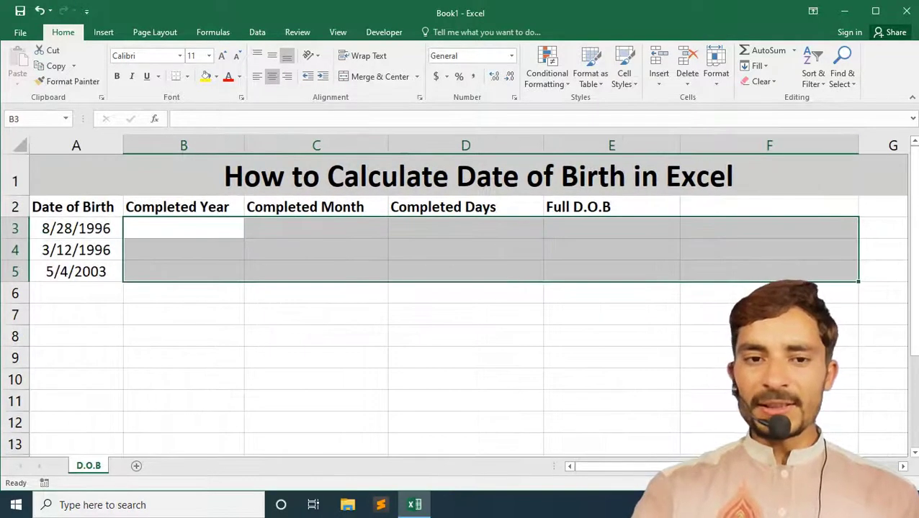
# Type =DATEDIF(A3,TODAY(),"y") into B3, using A3 as the start date.
pyautogui.click(57, 219)
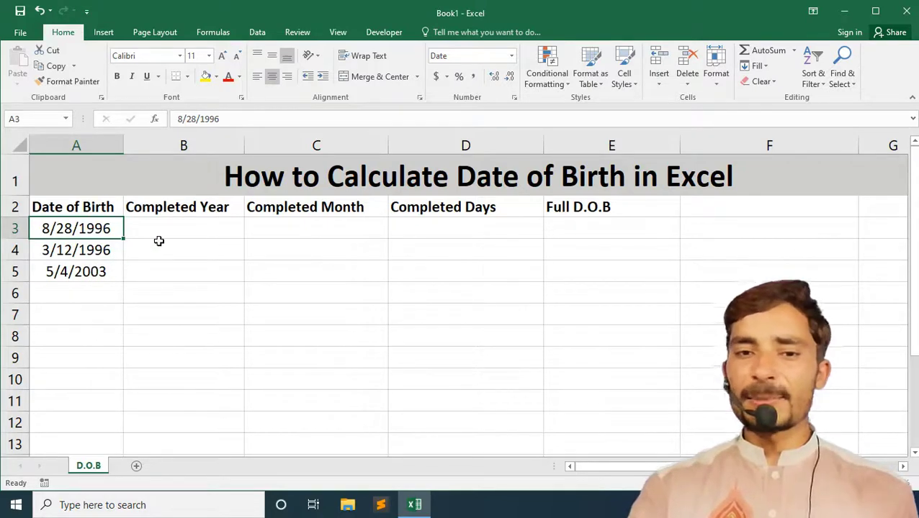
pyautogui.click(170, 219)
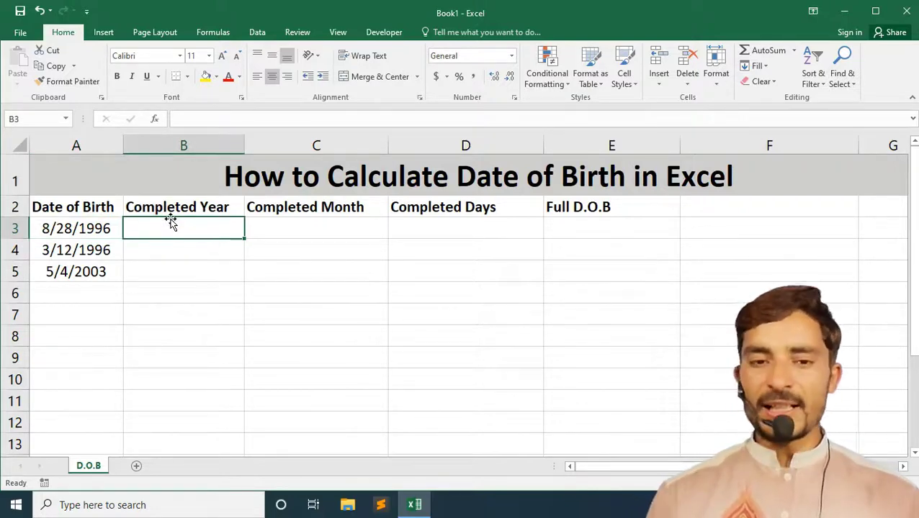
pyautogui.write('=date')
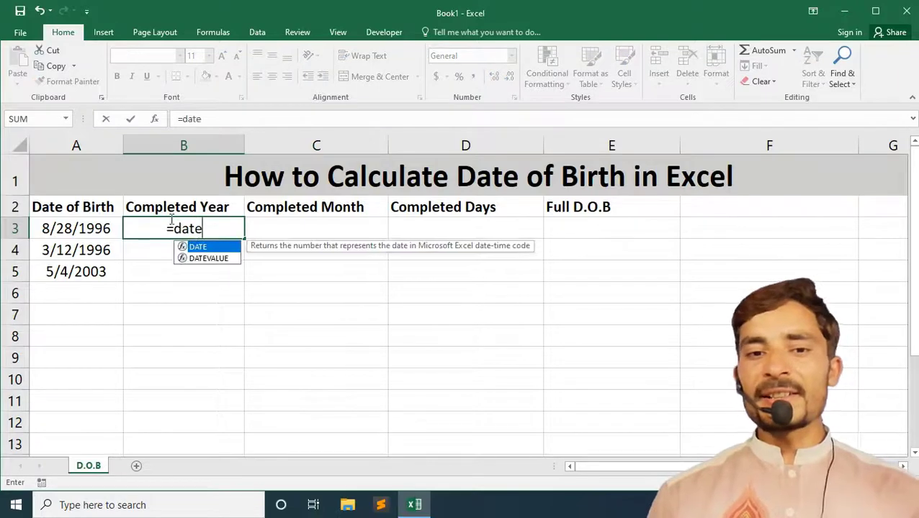
pyautogui.write('fi')
pyautogui.press('BackSpace')
pyautogui.press('BackSpace')
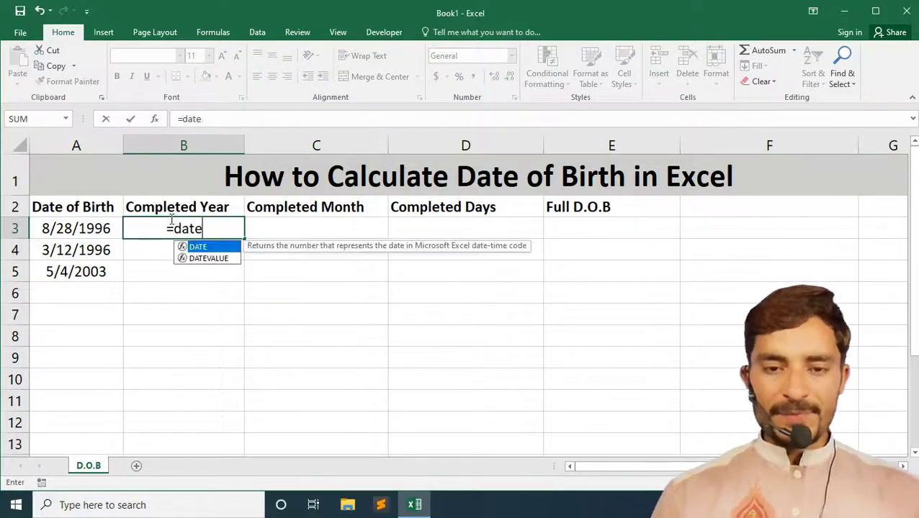
pyautogui.write('if(')
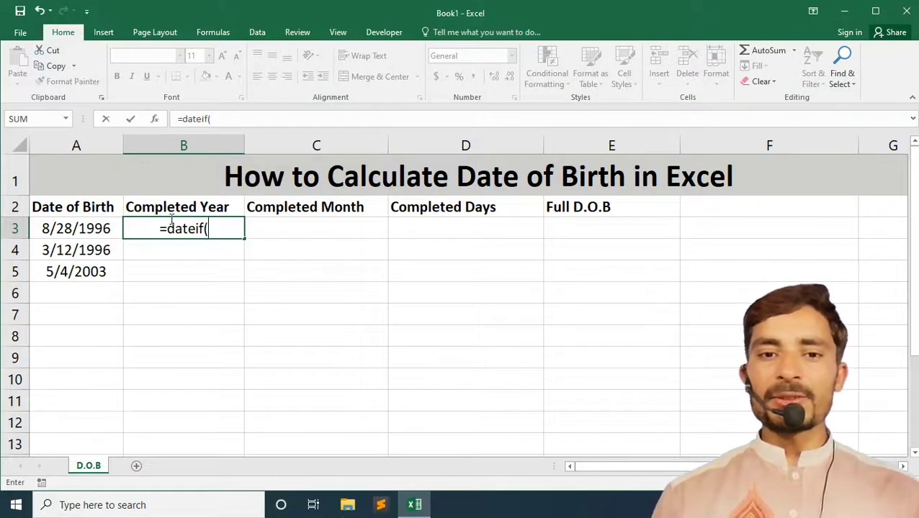
pyautogui.press('BackSpace')
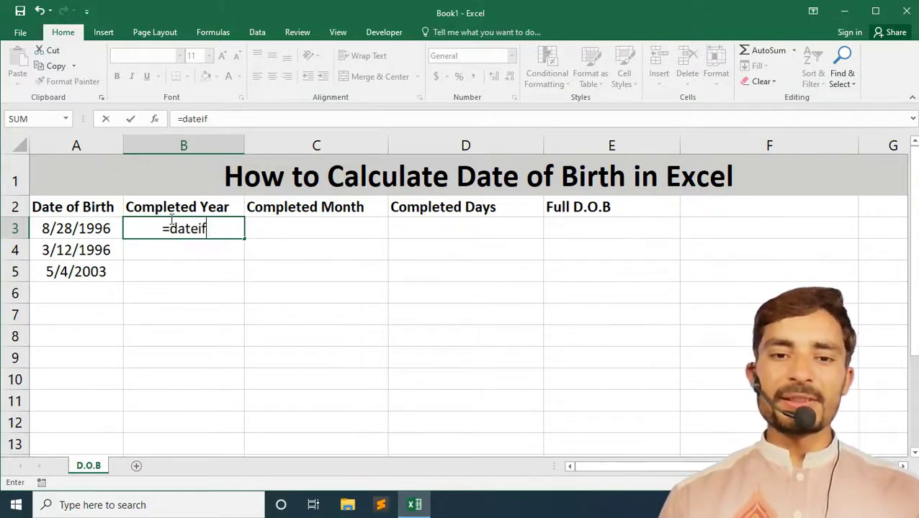
pyautogui.press('BackSpace')
pyautogui.press('BackSpace')
pyautogui.write('dif')
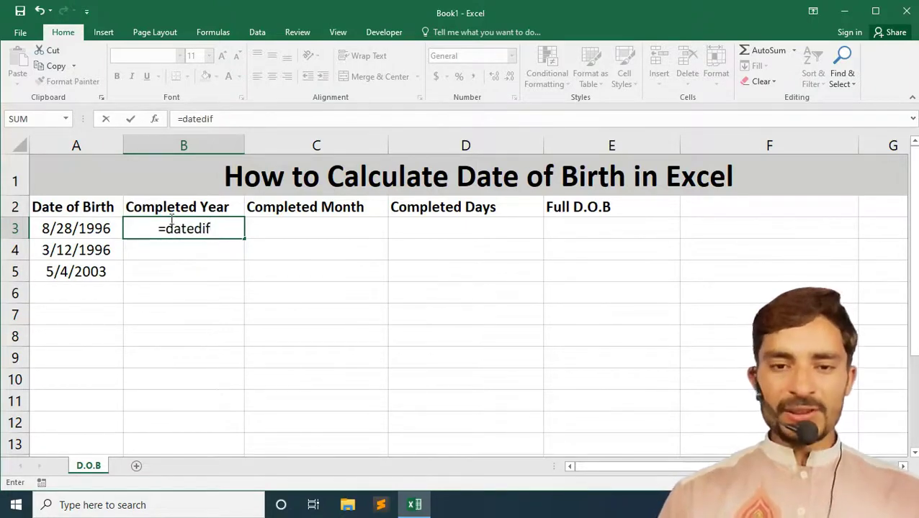
pyautogui.write('(')
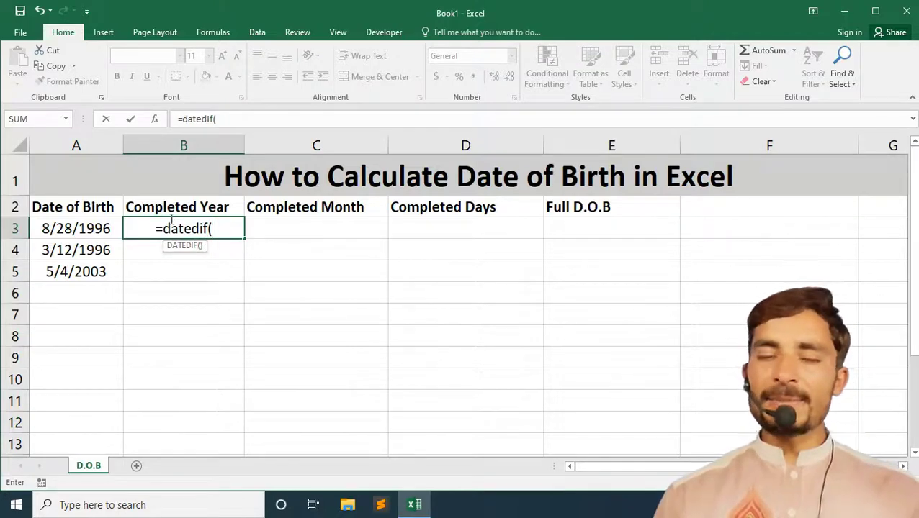
pyautogui.click(107, 226)
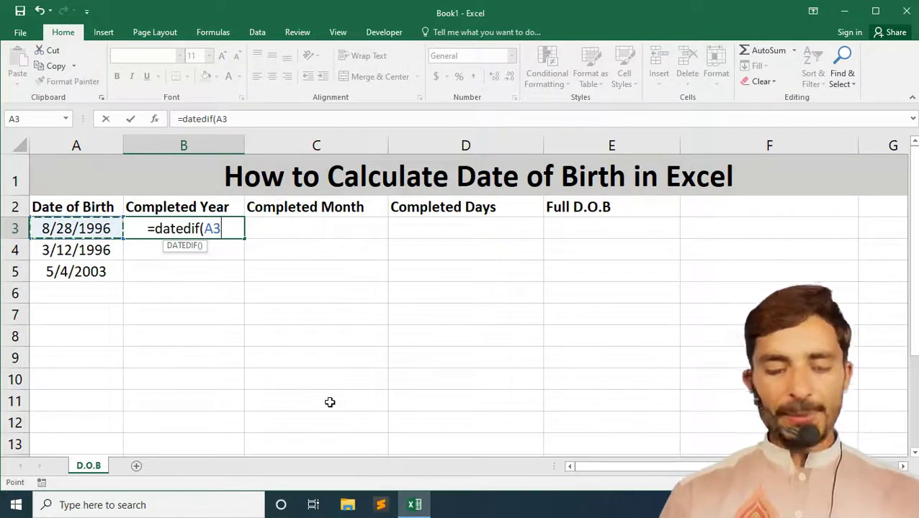
pyautogui.write(',tod')
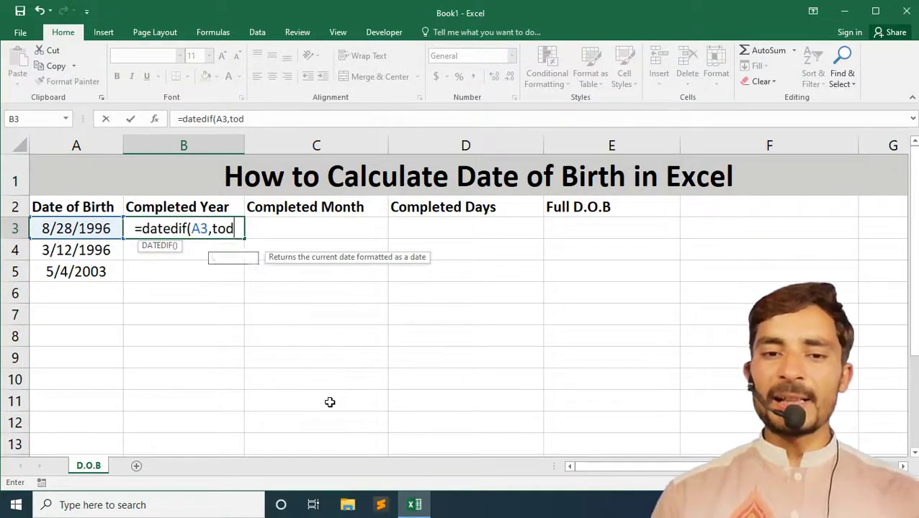
pyautogui.write('ay(')
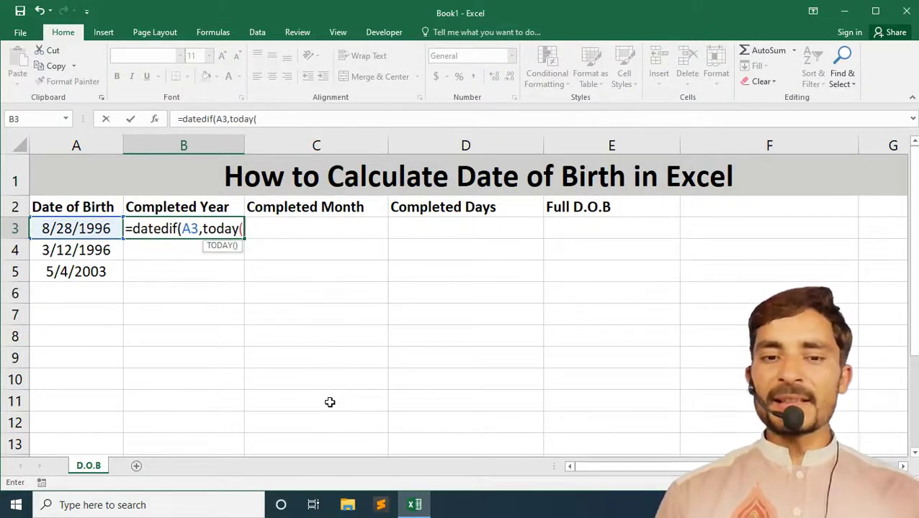
pyautogui.write(')')
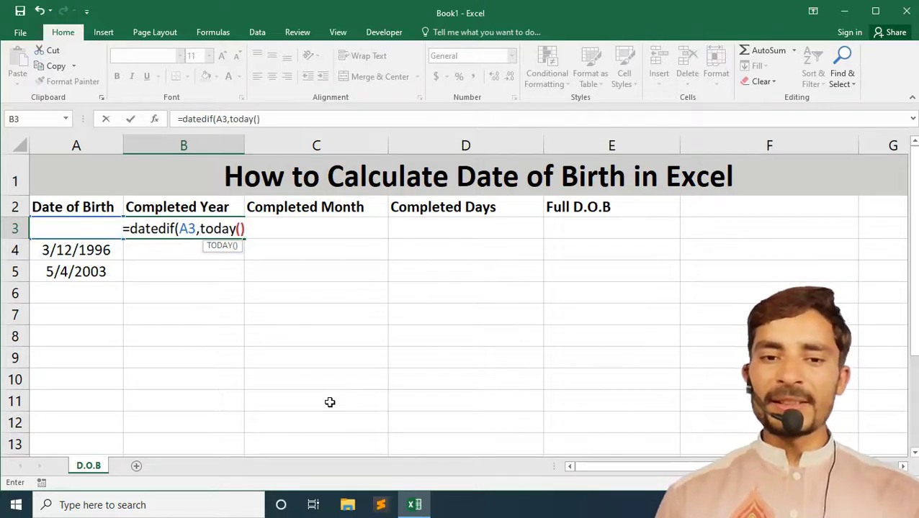
pyautogui.write(',')
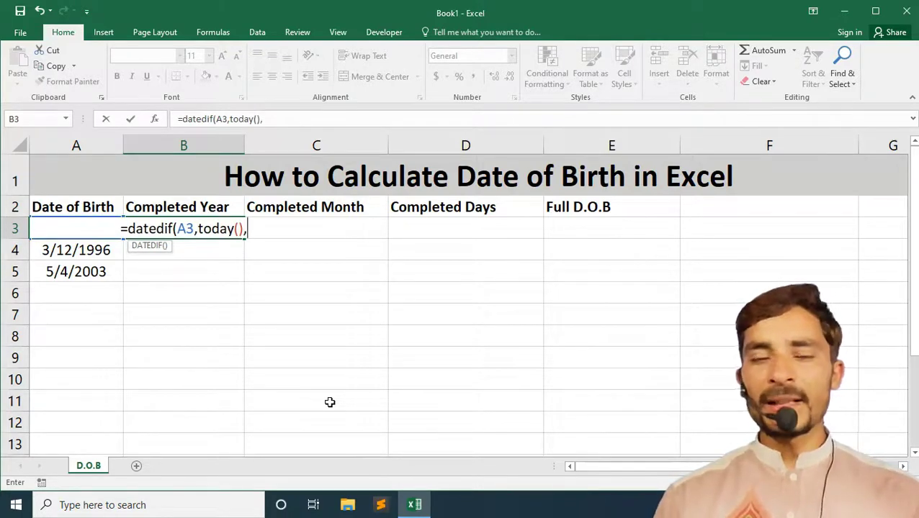
pyautogui.write('"')
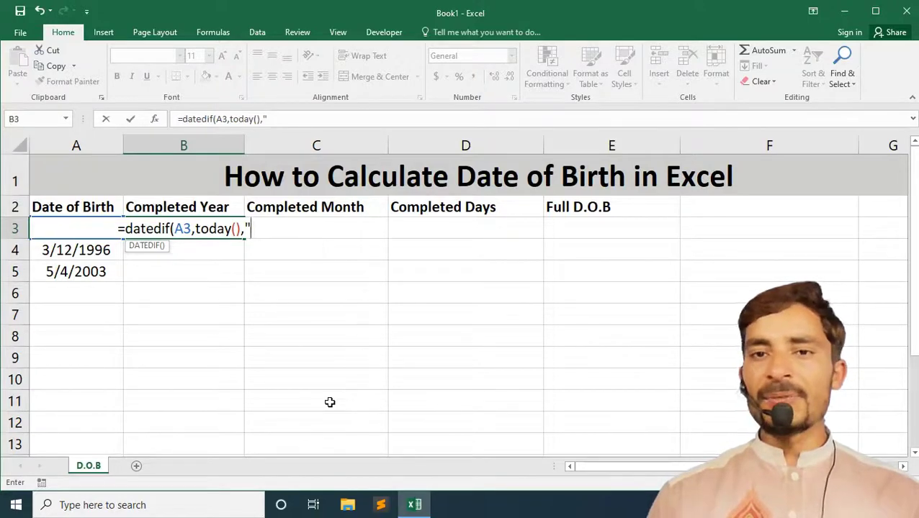
pyautogui.write('y"')
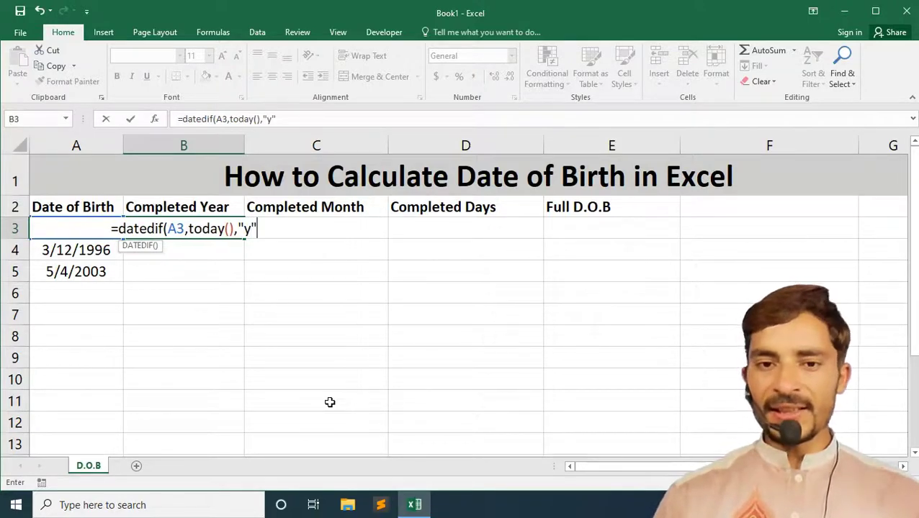
pyautogui.write(')')
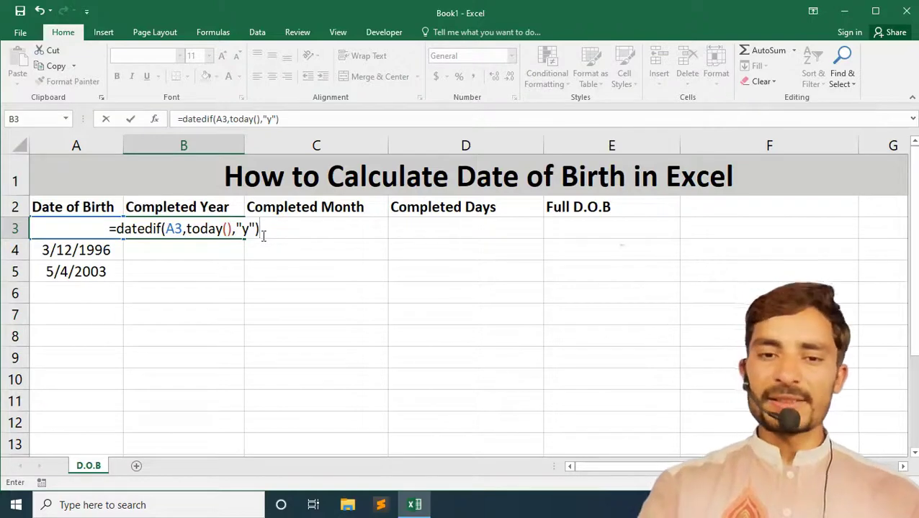
# Confirm the B3 years formula and fill it down to B5, giving 24, 25 and 17.
pyautogui.press('Return')
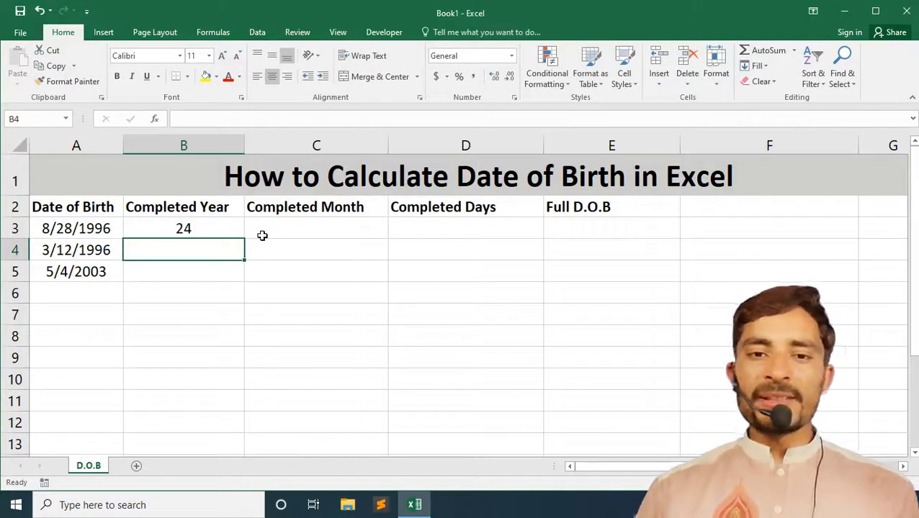
pyautogui.click(193, 225)
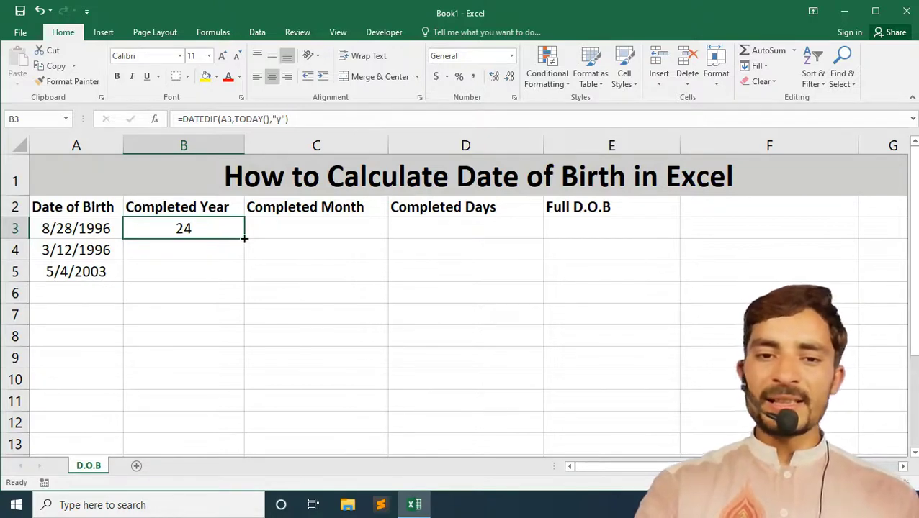
pyautogui.moveTo(244, 238); pyautogui.dragTo(244, 251)
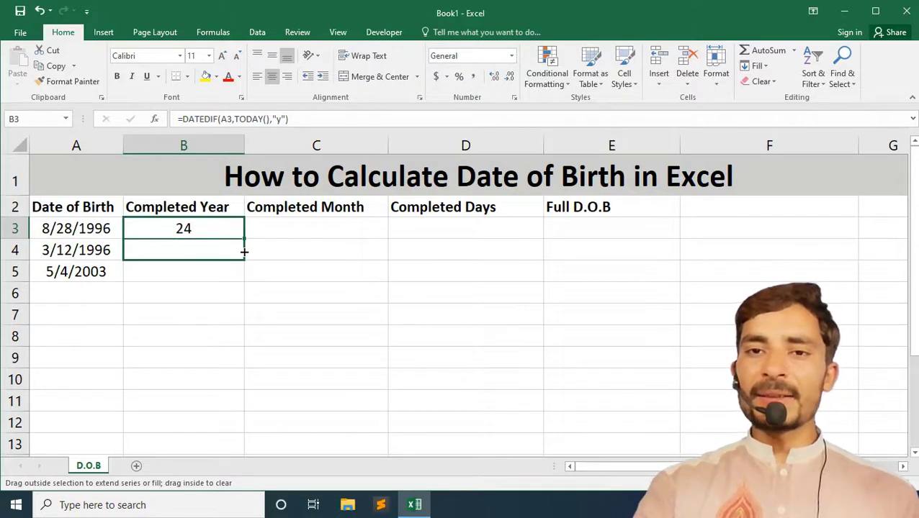
pyautogui.moveTo(244, 259); pyautogui.dragTo(239, 278)
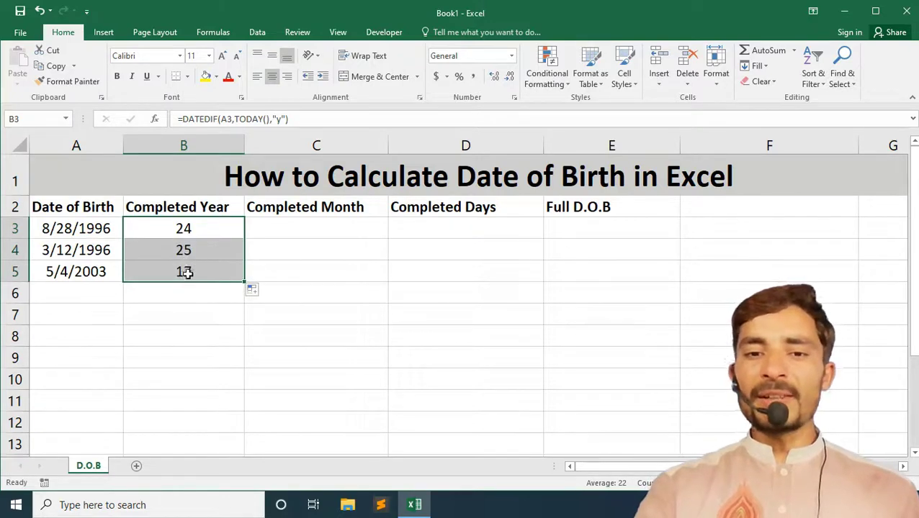
pyautogui.click(314, 226)
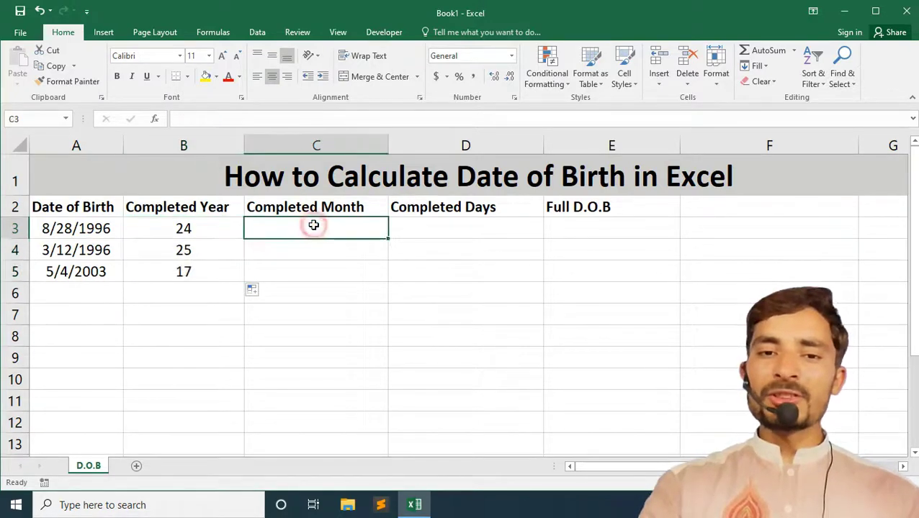
# Copy the B3 years formula, then restore B3 after it was accidentally overwritten with =C3.
pyautogui.click(231, 222)
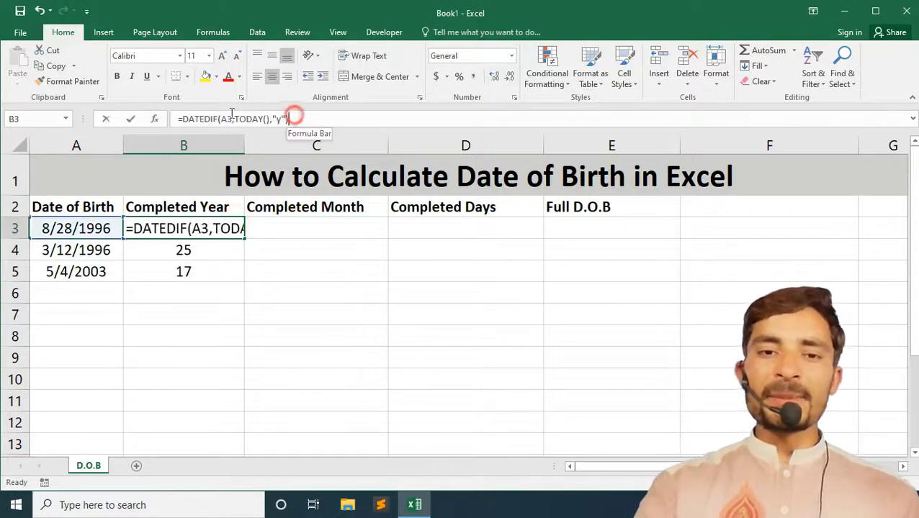
pyautogui.moveTo(295, 115); pyautogui.dragTo(177, 116)
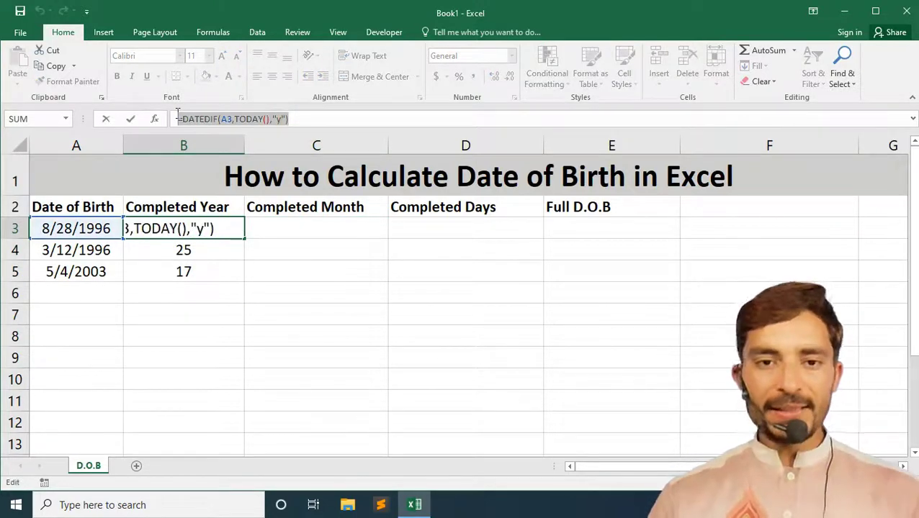
pyautogui.hotkey('ctrl', 'c')
pyautogui.write('=')
pyautogui.click(285, 223)
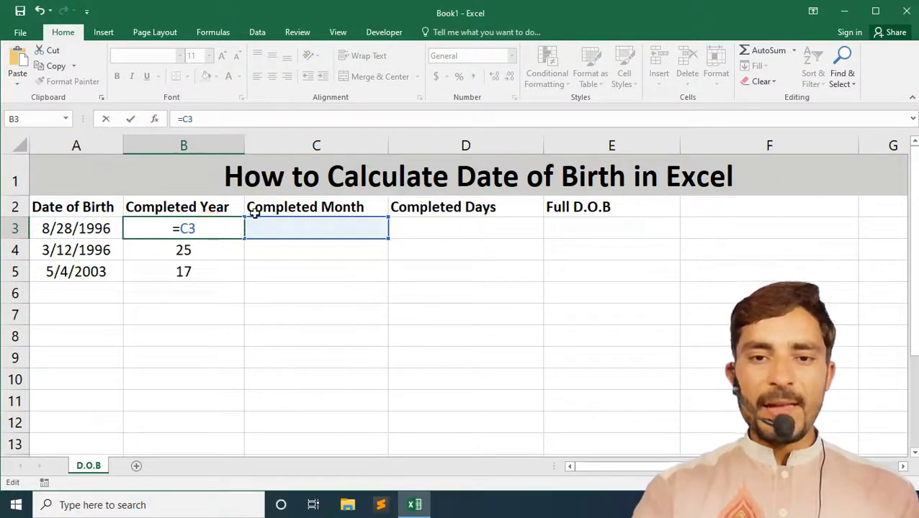
pyautogui.click(289, 274)
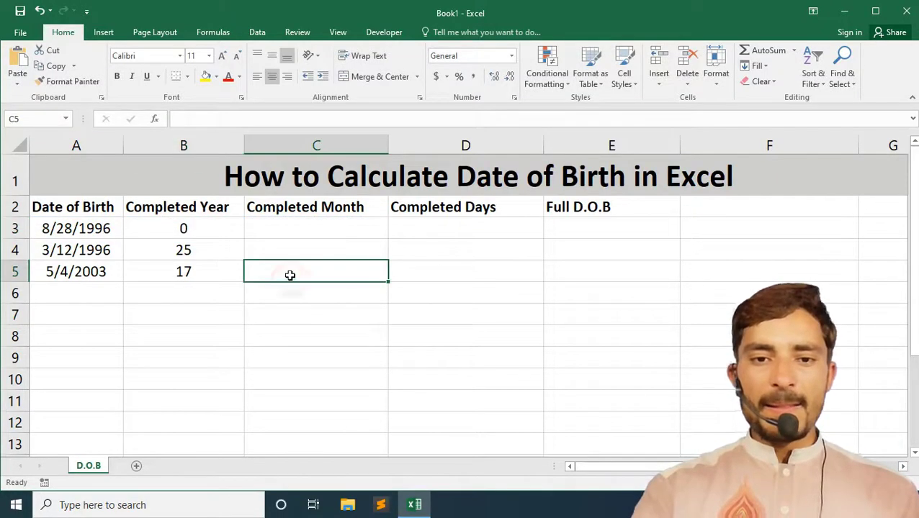
pyautogui.click(218, 226)
pyautogui.click(204, 117)
pyautogui.moveTo(195, 118); pyautogui.dragTo(177, 118)
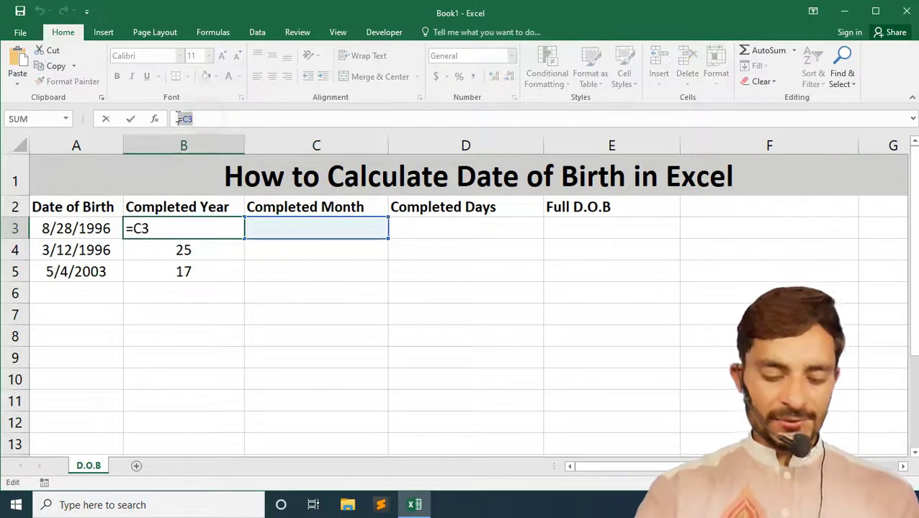
pyautogui.hotkey('ctrl', 'v')
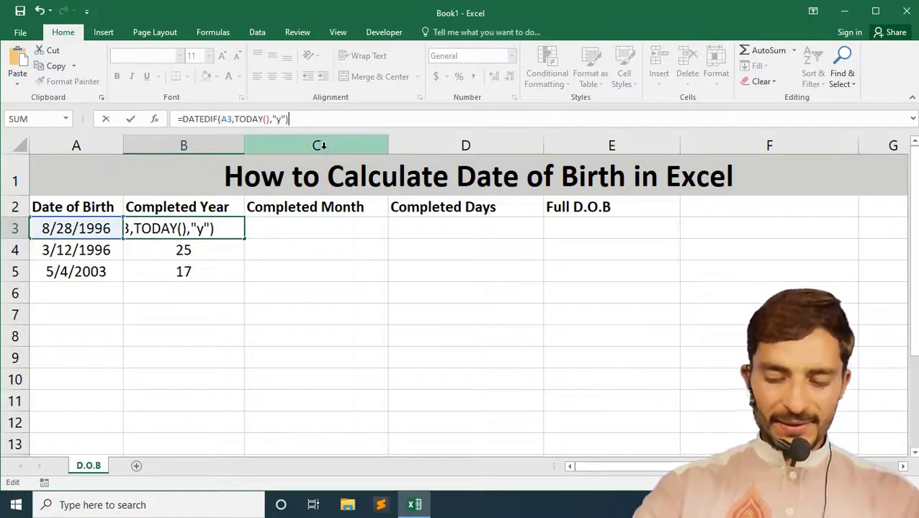
pyautogui.press('Return')
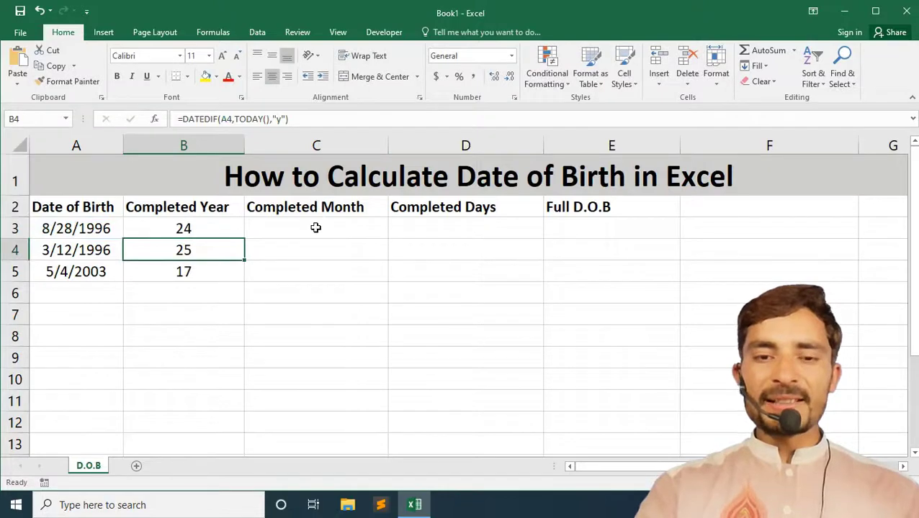
# Enter =DATEDIF(A3,TODAY(),"ym") in C3 and fill it down to C5 (8, 1, 11).
pyautogui.click(316, 228)
pyautogui.click(275, 118)
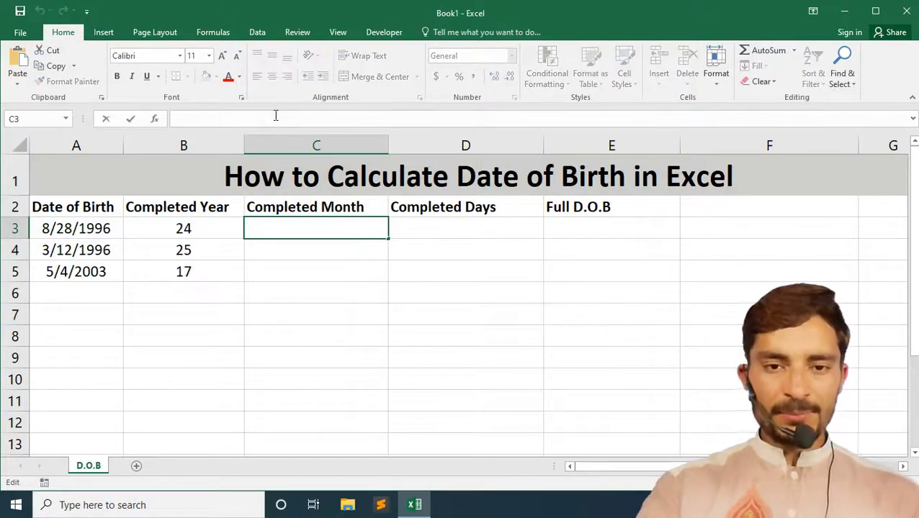
pyautogui.hotkey('ctrl', 'v')
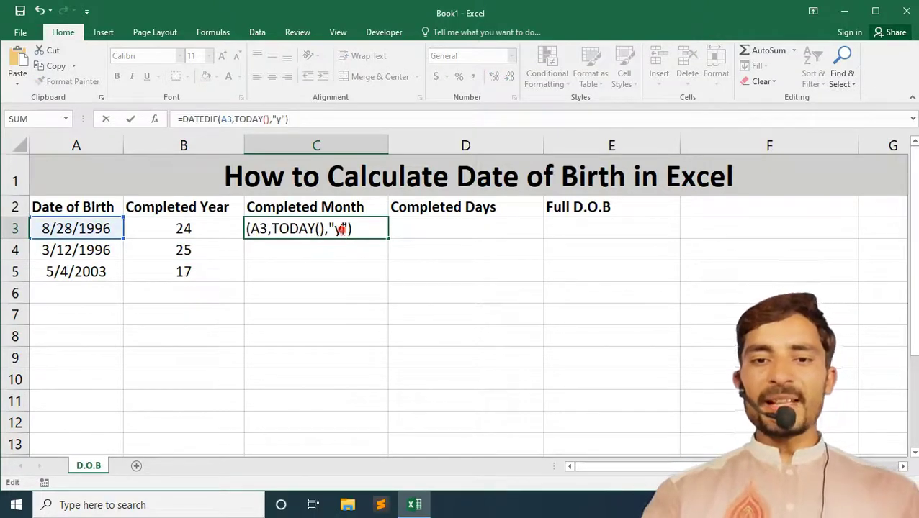
pyautogui.click(343, 229)
pyautogui.press('BackSpace')
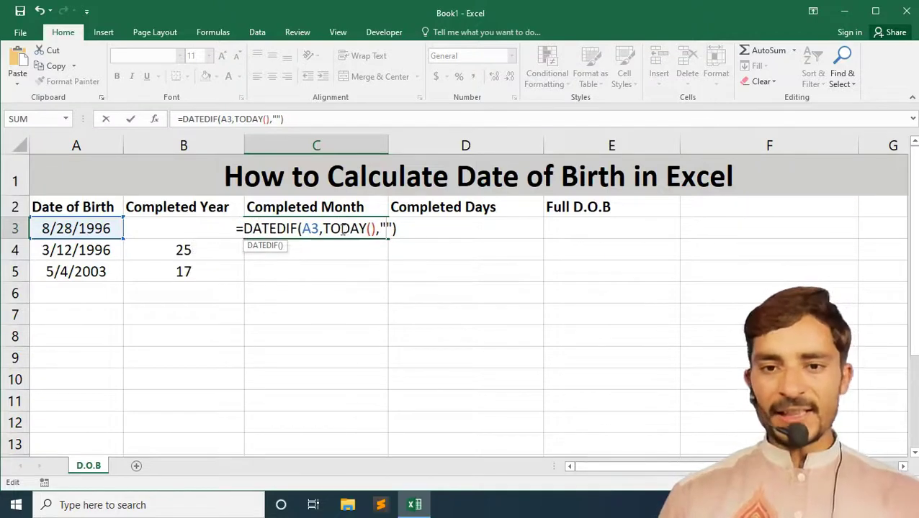
pyautogui.write('m')
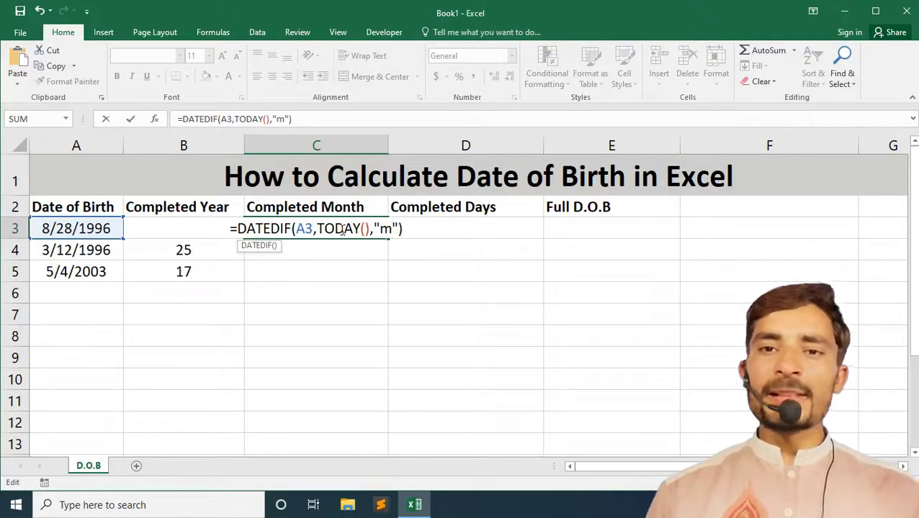
pyautogui.press('BackSpace')
pyautogui.write('y')
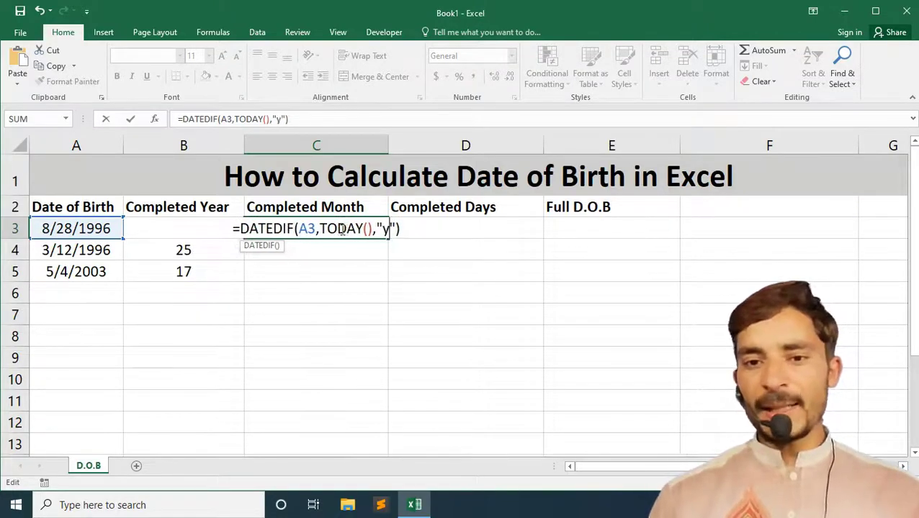
pyautogui.write('m')
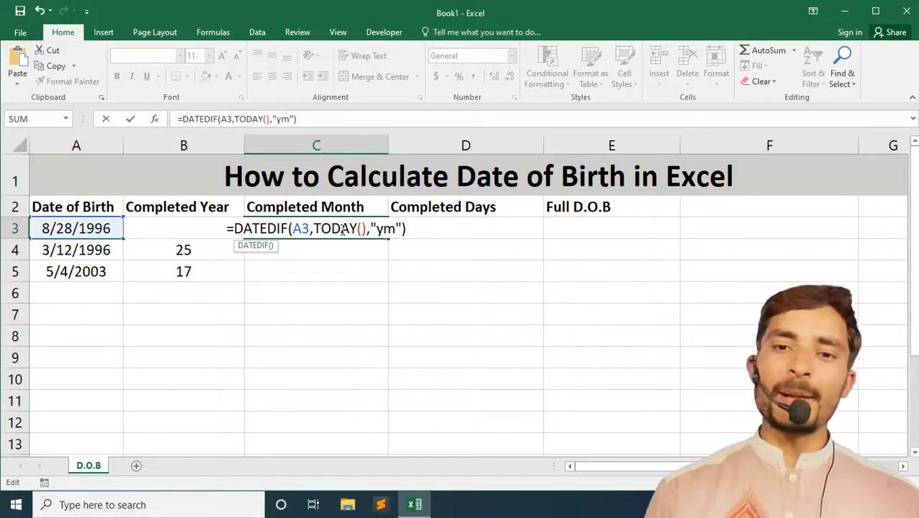
pyautogui.press('Return')
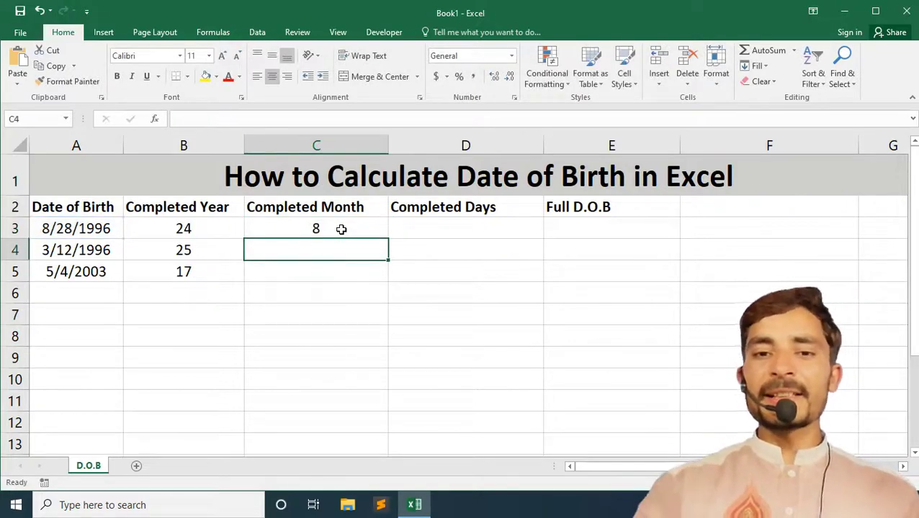
pyautogui.click(329, 227)
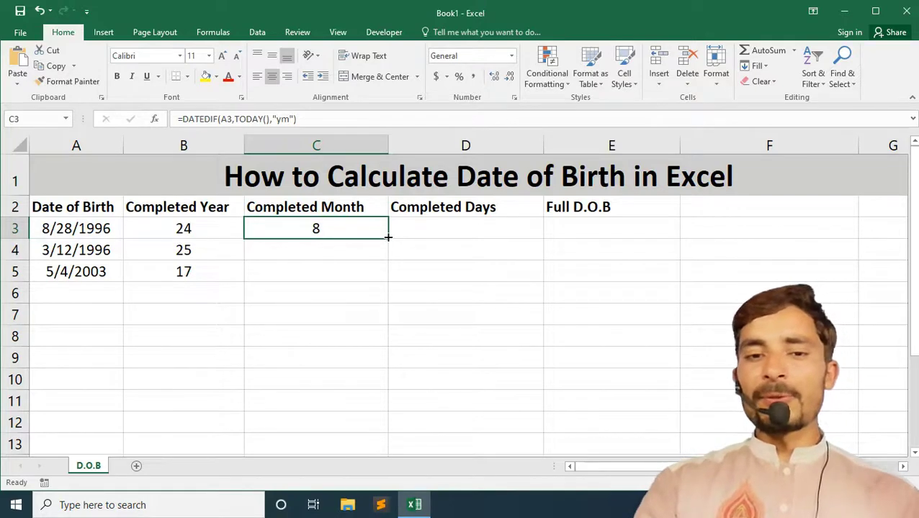
pyautogui.moveTo(388, 237); pyautogui.dragTo(389, 290)
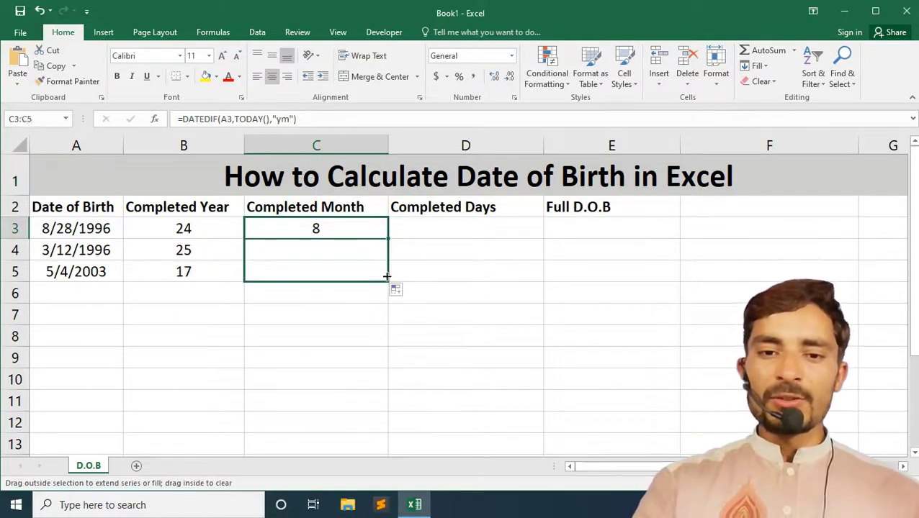
# Enter =DATEDIF(A3,TODAY(),"md") in D3 and fill it down to D5 (1, 17, 25).
pyautogui.click(420, 224)
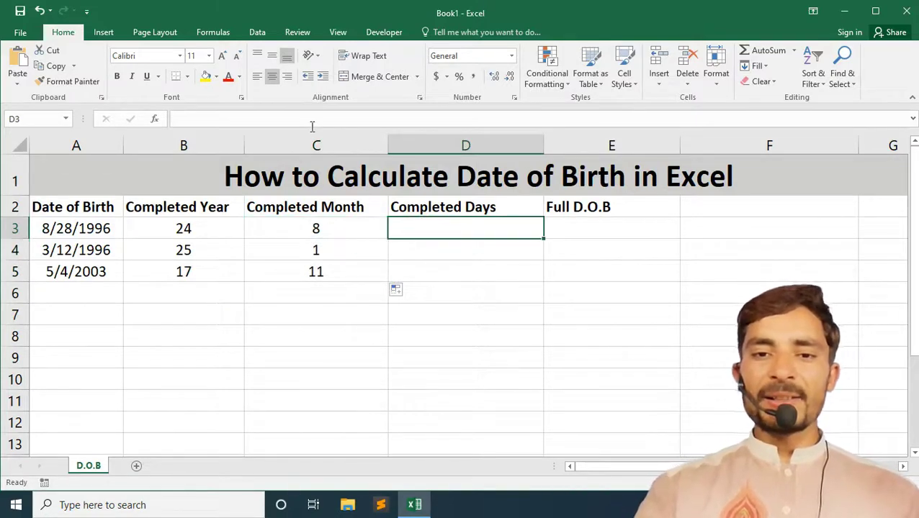
pyautogui.write('=DATEDIF(A3,TODAY(),"y")')
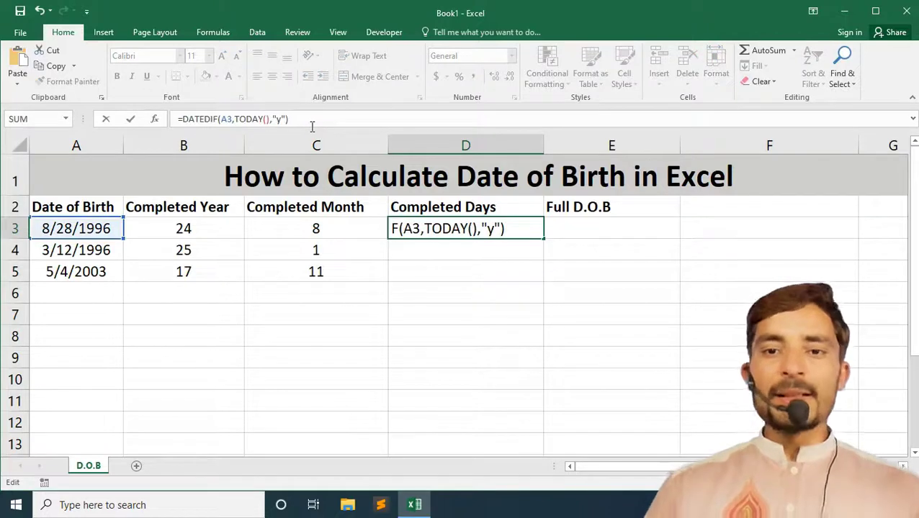
pyautogui.click(494, 229)
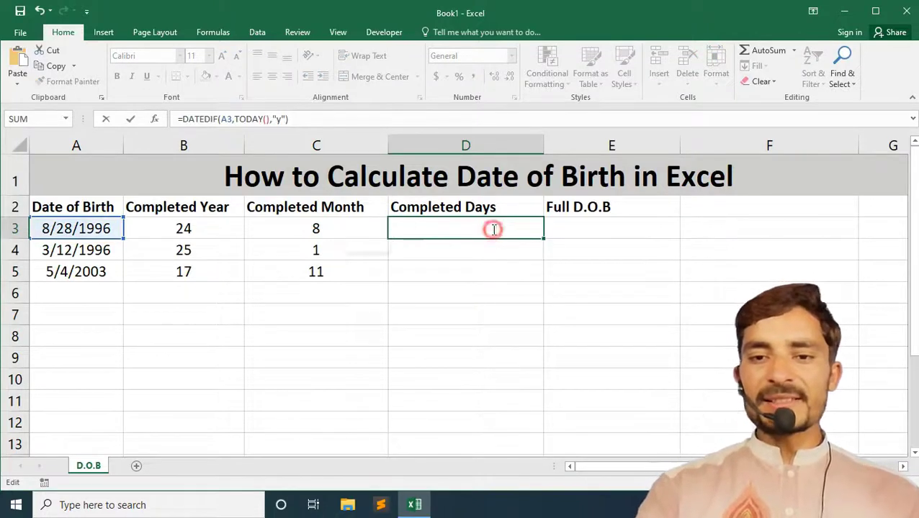
pyautogui.press('BackSpace')
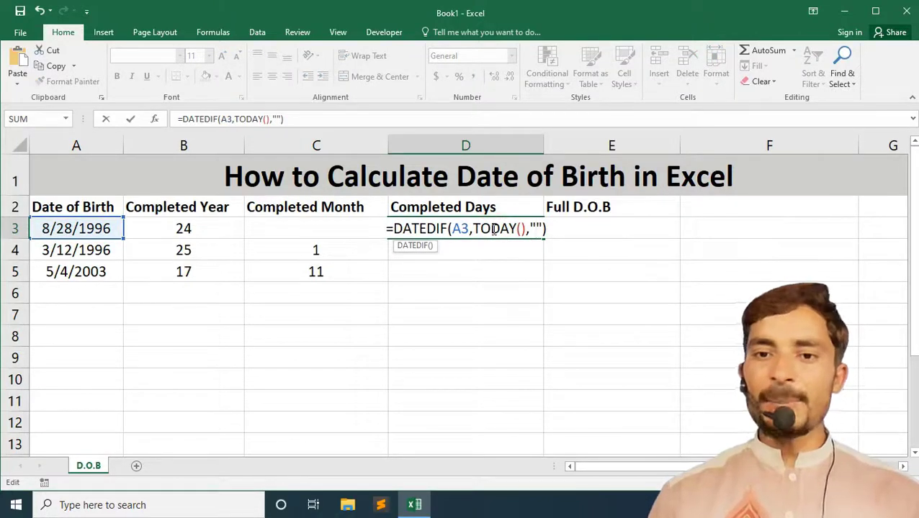
pyautogui.write('md')
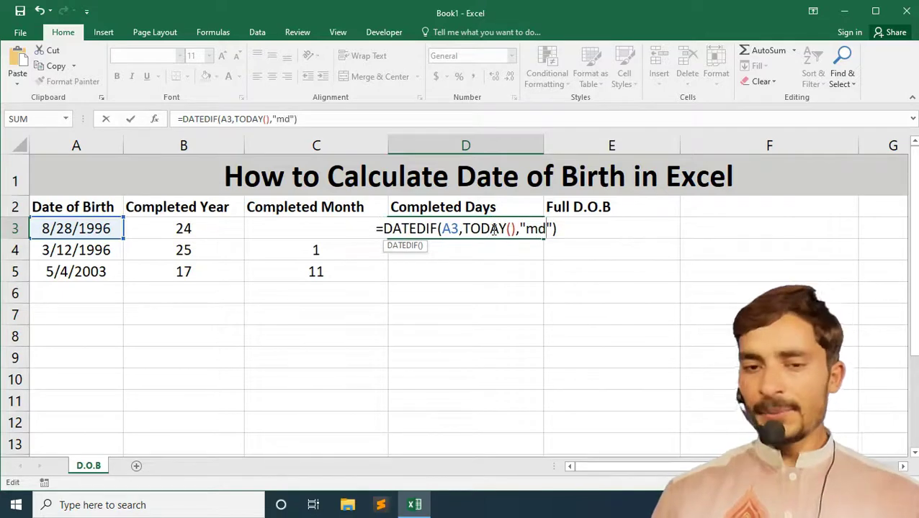
pyautogui.press('Return')
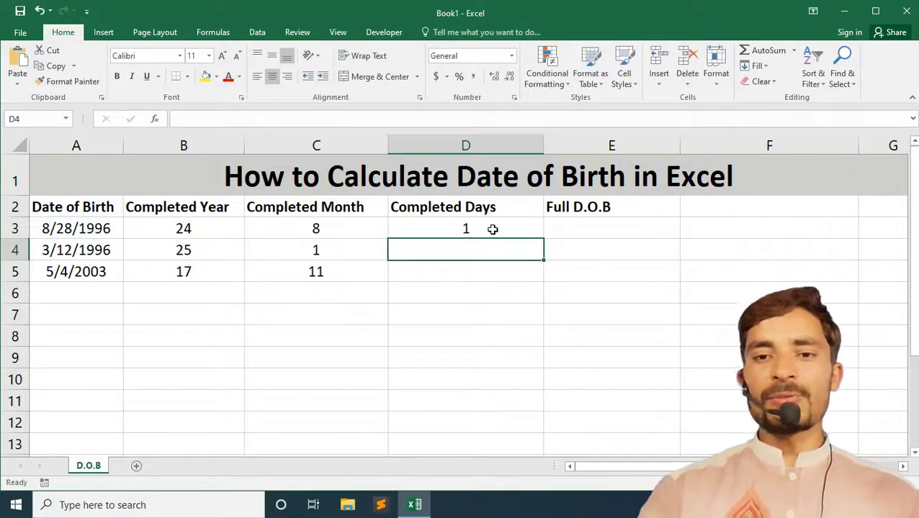
pyautogui.click(493, 229)
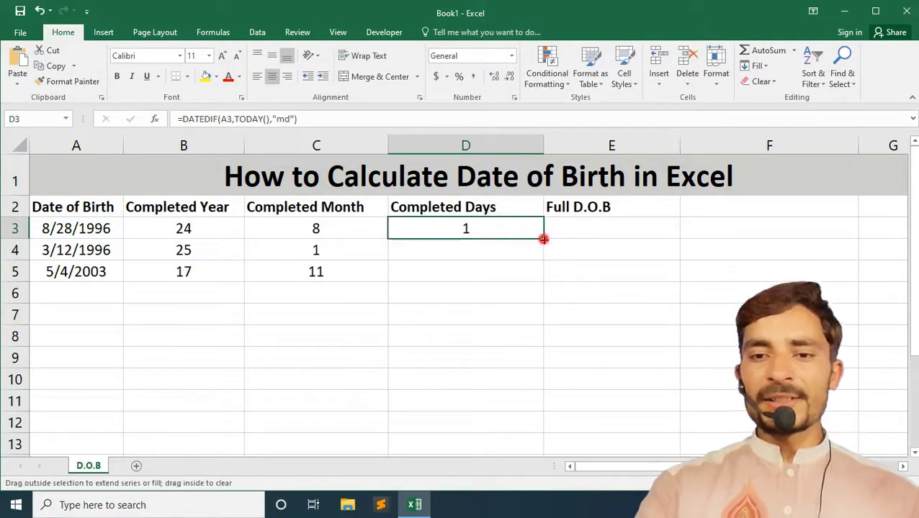
pyautogui.moveTo(543, 239); pyautogui.dragTo(540, 288)
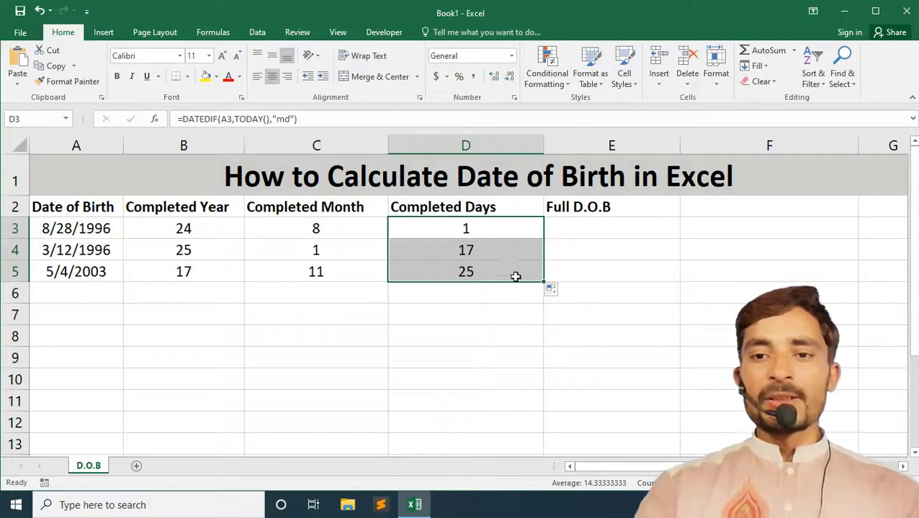
# In E3, begin typing =DATEDIF(A3,TODAY(),"y") & " year " & in the formula bar.
pyautogui.click(591, 231)
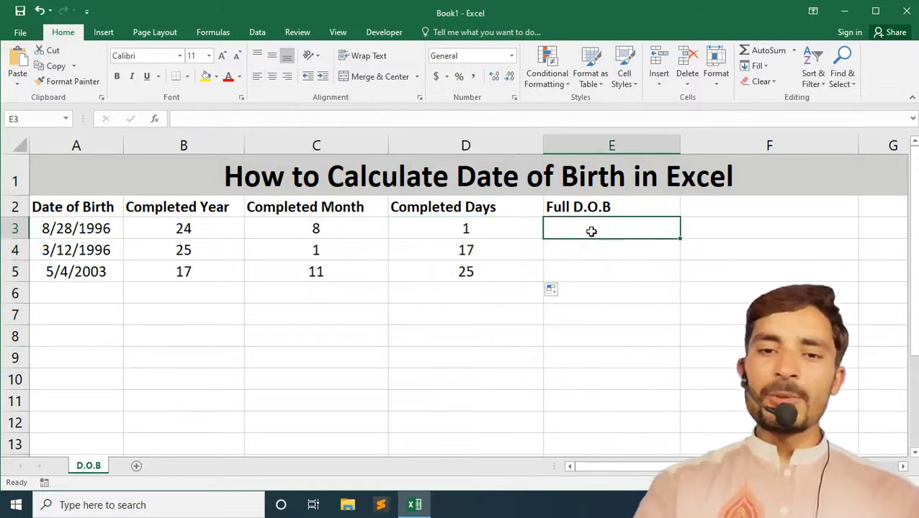
pyautogui.click(356, 120)
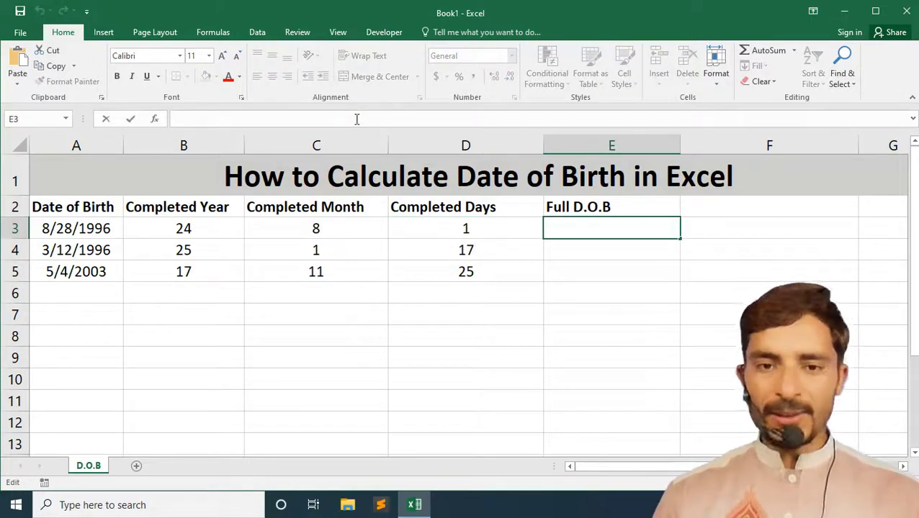
pyautogui.write('=DATEDIF(A3,TODAY(),"y")')
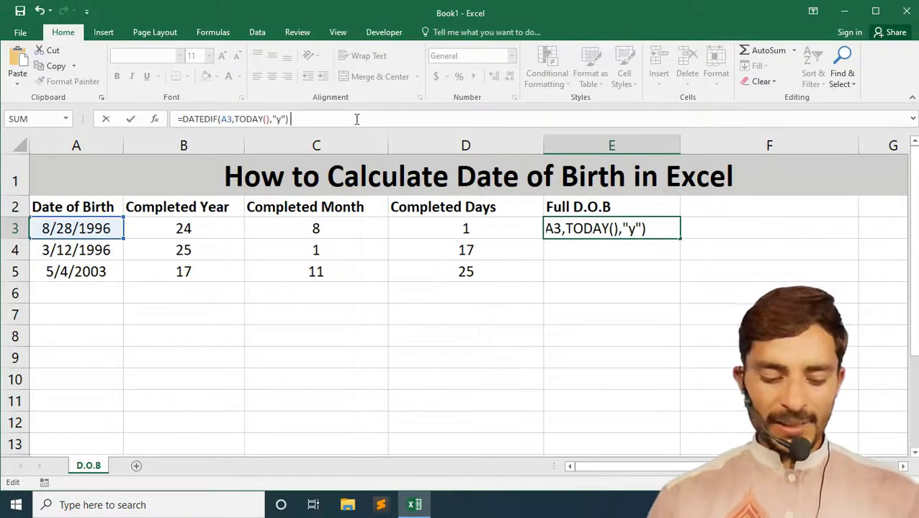
pyautogui.write(' &')
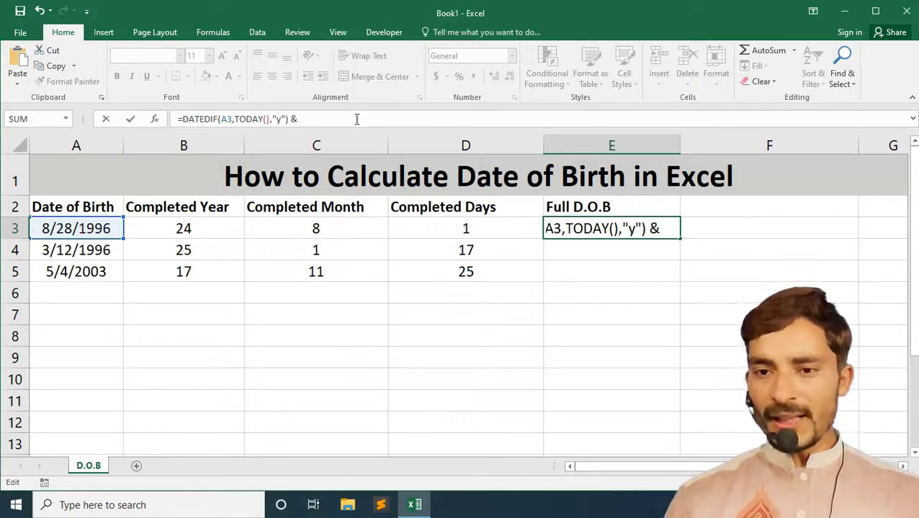
pyautogui.write(' " y')
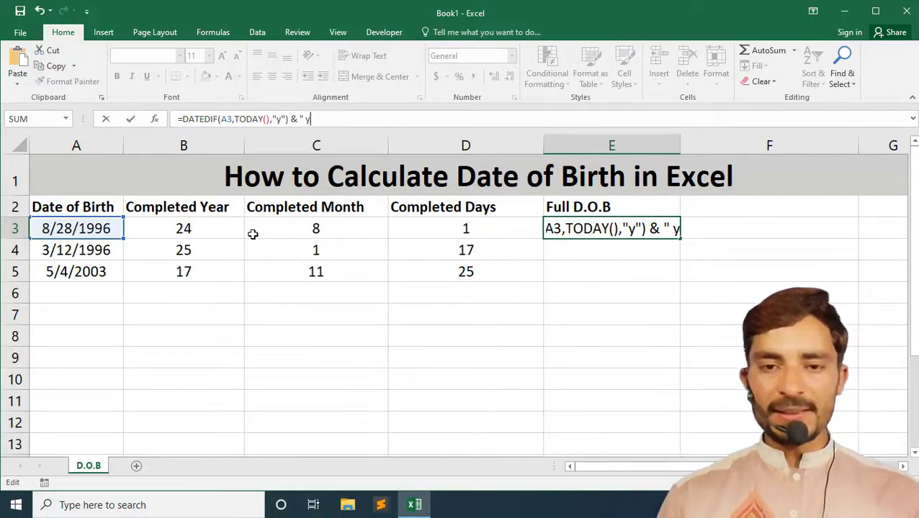
pyautogui.write('ear')
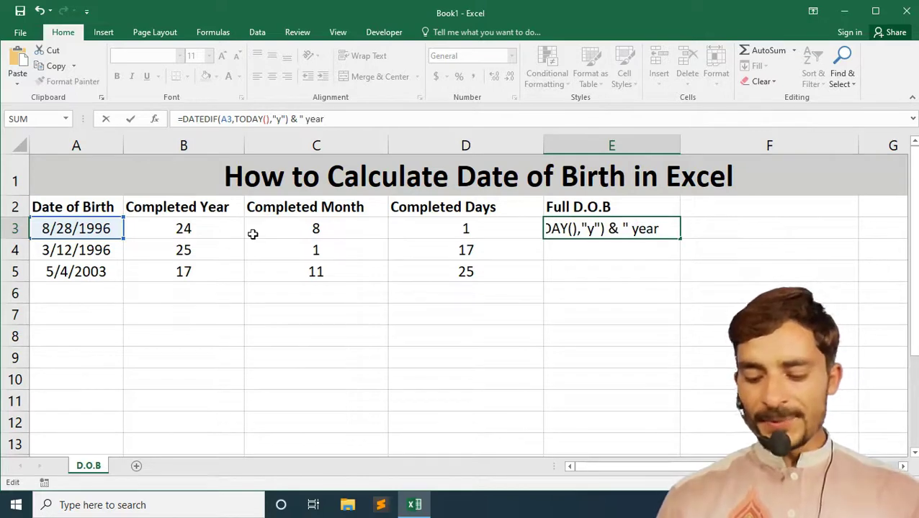
pyautogui.write(' " ')
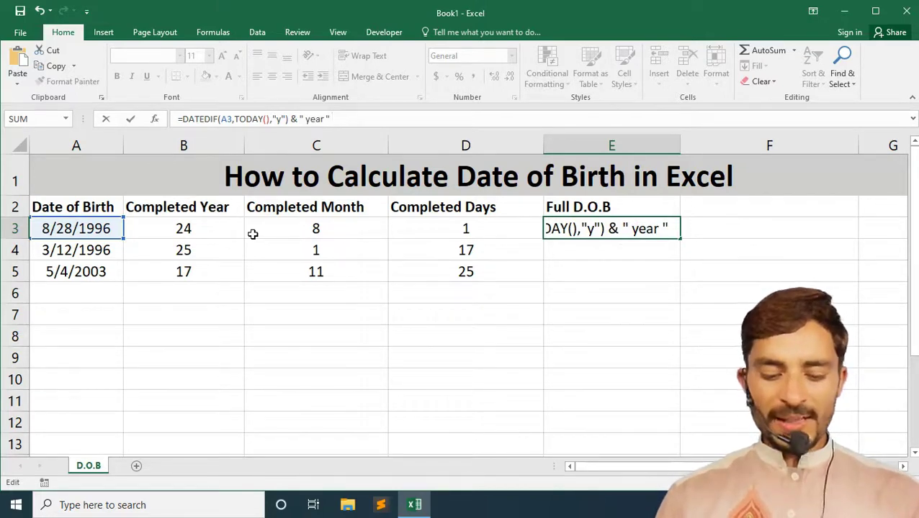
pyautogui.write('&')
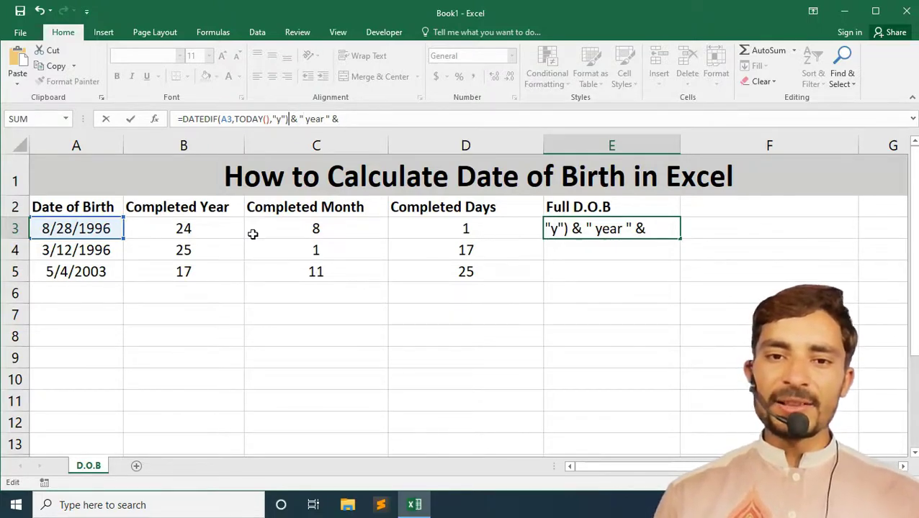
# Append a copy of the DATEDIF expression with its unit changed to "ym".
pyautogui.press('Left')
pyautogui.press('Left')
pyautogui.press('Left')
pyautogui.hotkey('shift', 'Left')
pyautogui.hotkey('shift', 'Left')
pyautogui.hotkey('shift', 'Left')
pyautogui.hotkey('shift', 'Left')
pyautogui.hotkey('shift', 'Left')
pyautogui.hotkey('shift', 'Left')
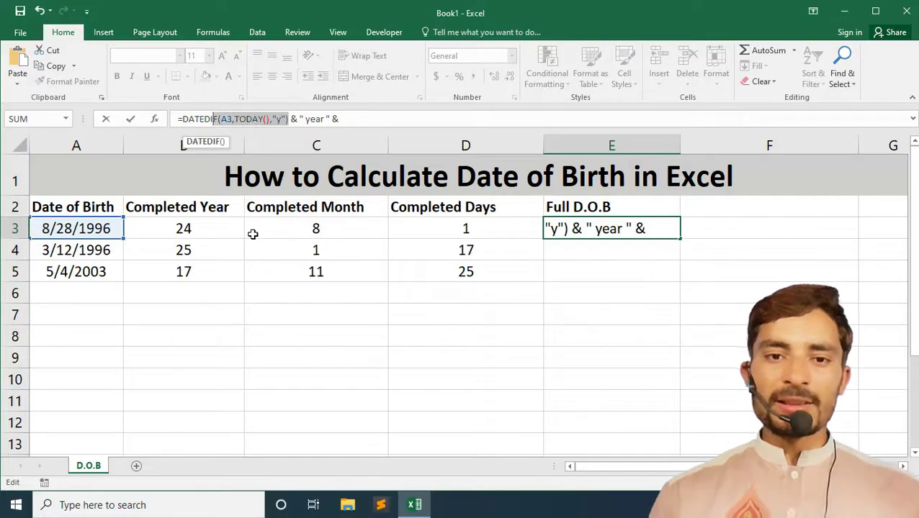
pyautogui.hotkey('shift', 'Left')
pyautogui.hotkey('shift', 'Left')
pyautogui.hotkey('shift', 'Left')
pyautogui.hotkey('ctrl', 'c')
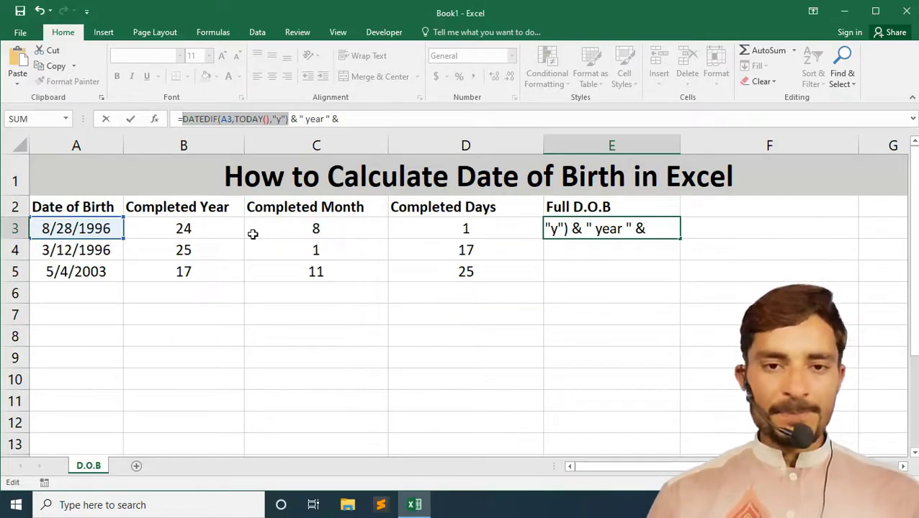
pyautogui.press('Left')
pyautogui.press('Right')
pyautogui.press('Right')
pyautogui.press('Right')
pyautogui.press('Right')
pyautogui.press('Right')
pyautogui.press('Right')
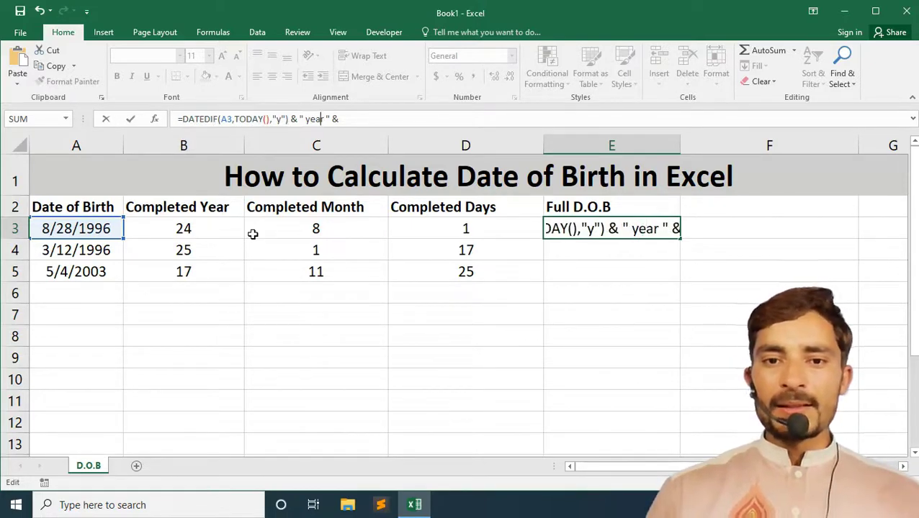
pyautogui.press('End')
pyautogui.hotkey('ctrl', 'v')
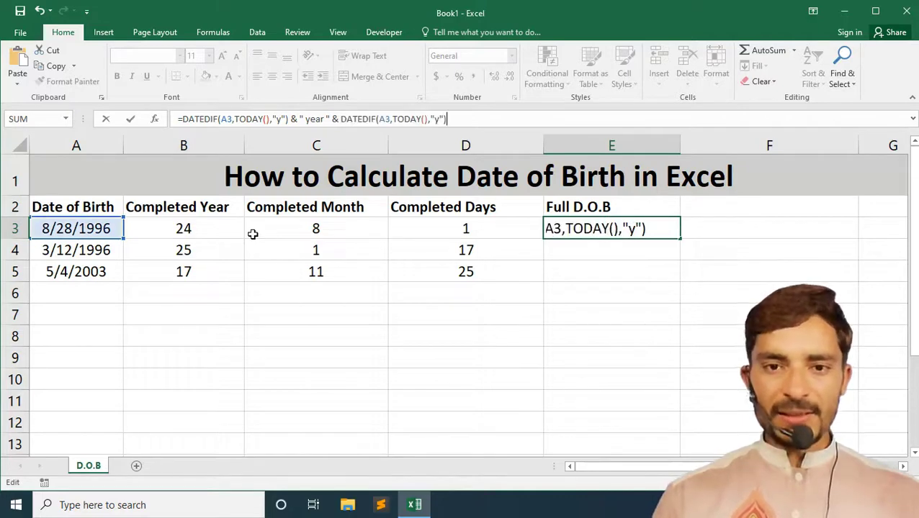
pyautogui.press('Left')
pyautogui.press('Left')
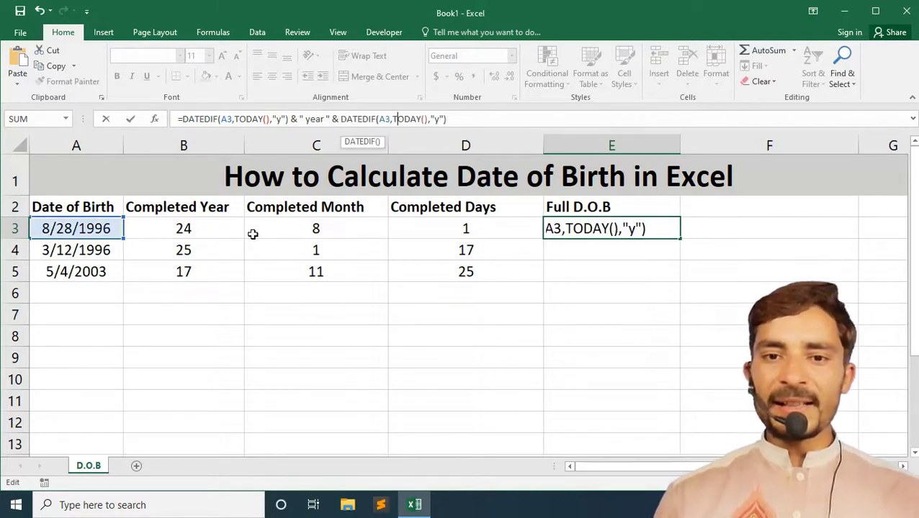
pyautogui.press('BackSpace')
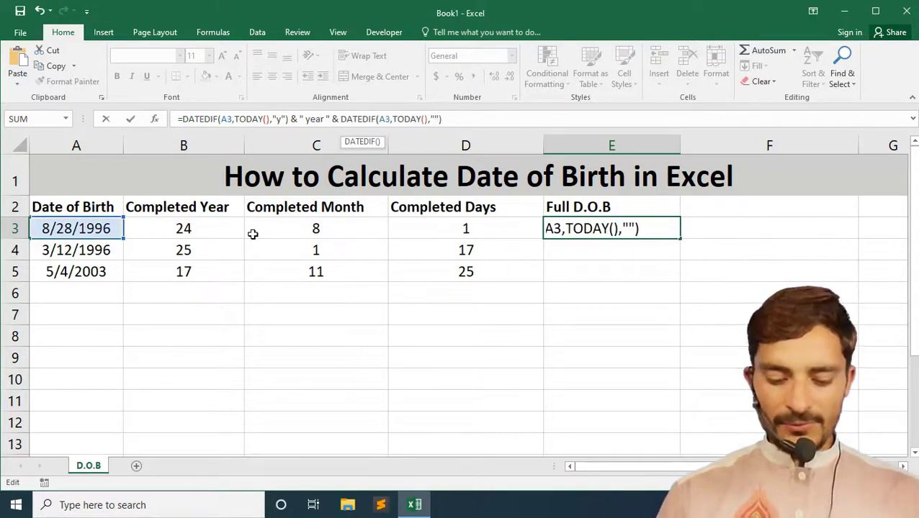
pyautogui.write('ym')
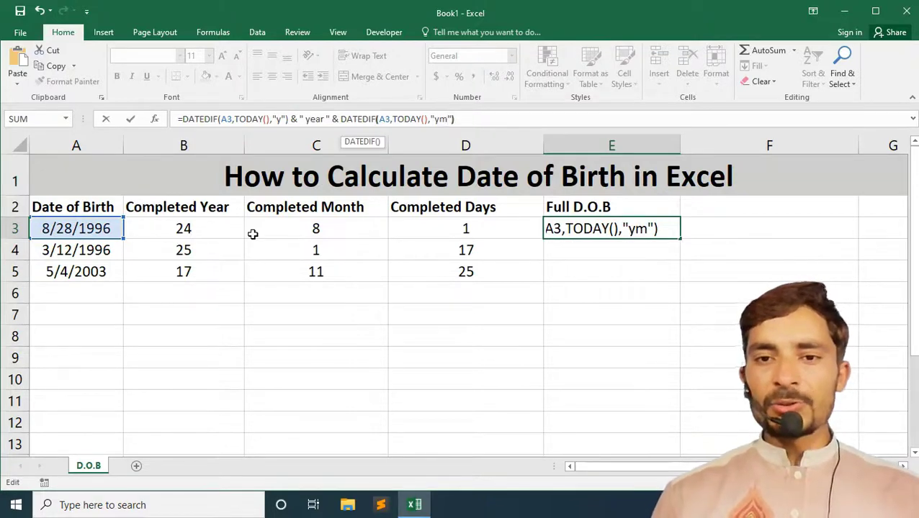
# Add the label " month " after the months part of the formula.
pyautogui.press('Left')
pyautogui.press('Left')
pyautogui.press('Left')
pyautogui.press('Left')
pyautogui.press('Left')
pyautogui.press('Left')
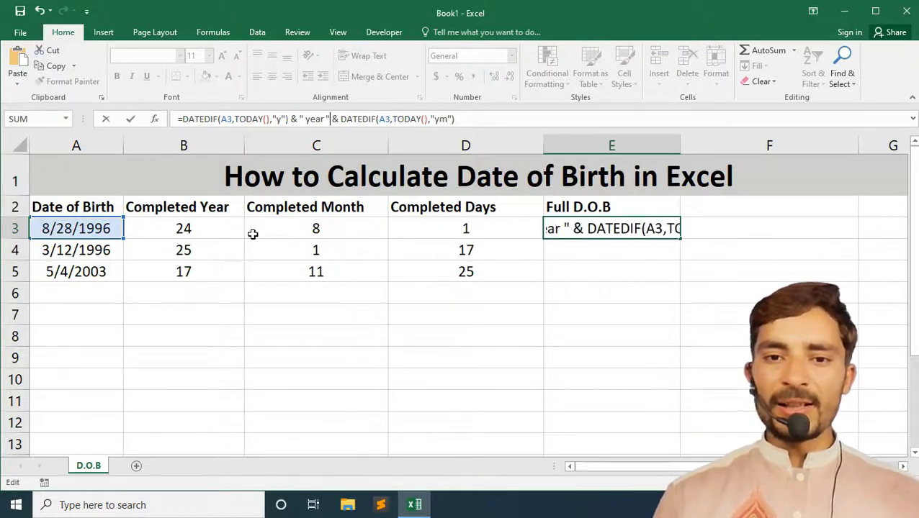
pyautogui.hotkey('shift', 'Left')
pyautogui.hotkey('shift', 'Left')
pyautogui.hotkey('shift', 'Left')
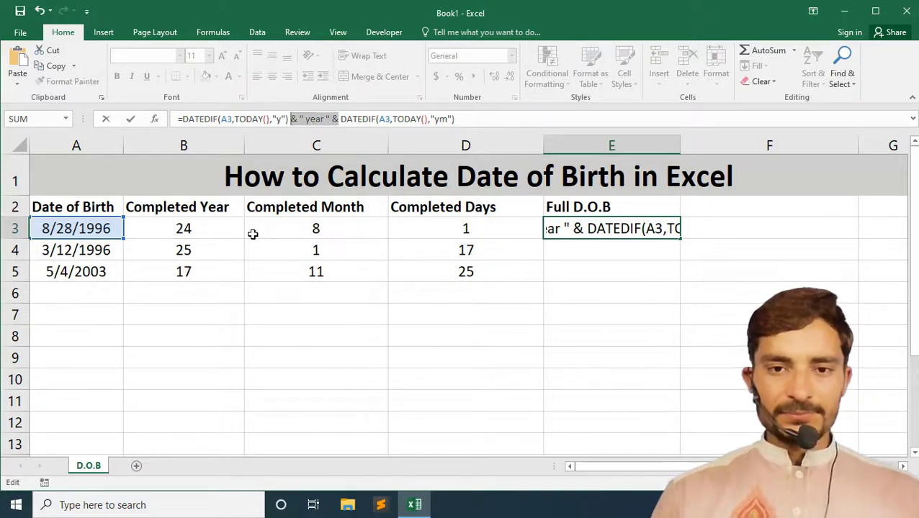
pyautogui.press('Right')
pyautogui.press('Right')
pyautogui.press('Right')
pyautogui.press('Right')
pyautogui.press('Right')
pyautogui.press('Right')
pyautogui.press('Right')
pyautogui.press('Right')
pyautogui.press('Right')
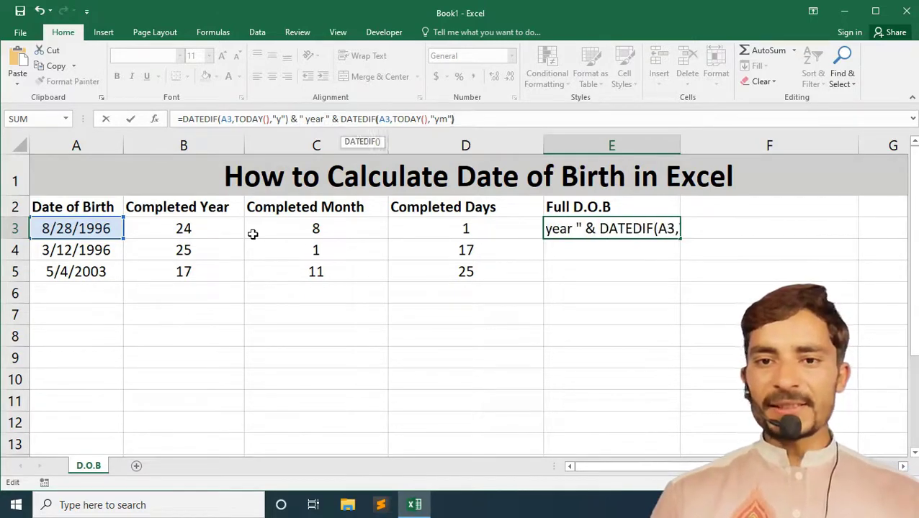
pyautogui.press('Right')
pyautogui.press('Right')
pyautogui.press('Right')
pyautogui.press('Right')
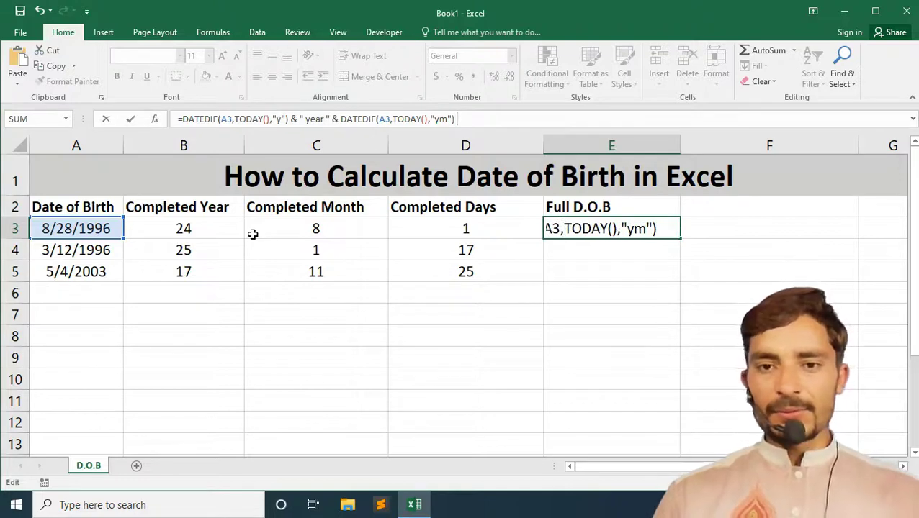
pyautogui.write('& " year " &')
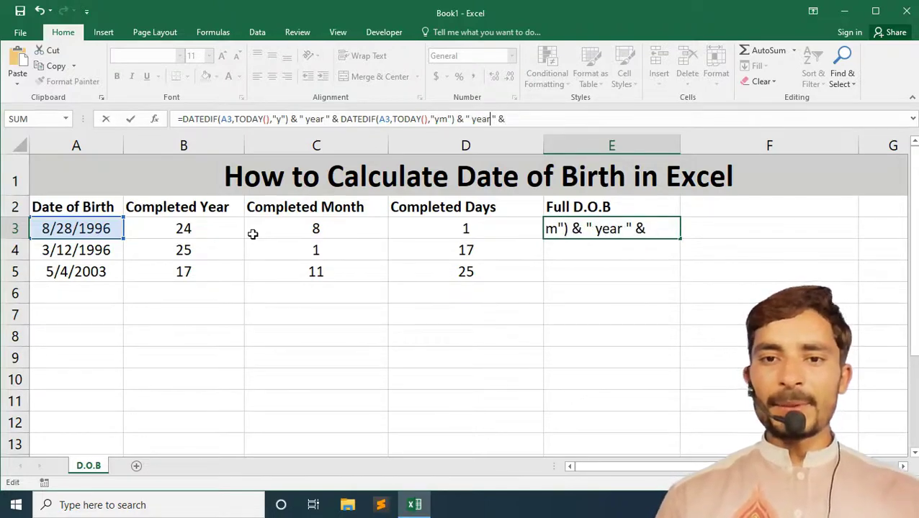
pyautogui.press('BackSpace')
pyautogui.press('BackSpace')
pyautogui.press('BackSpace')
pyautogui.press('BackSpace')
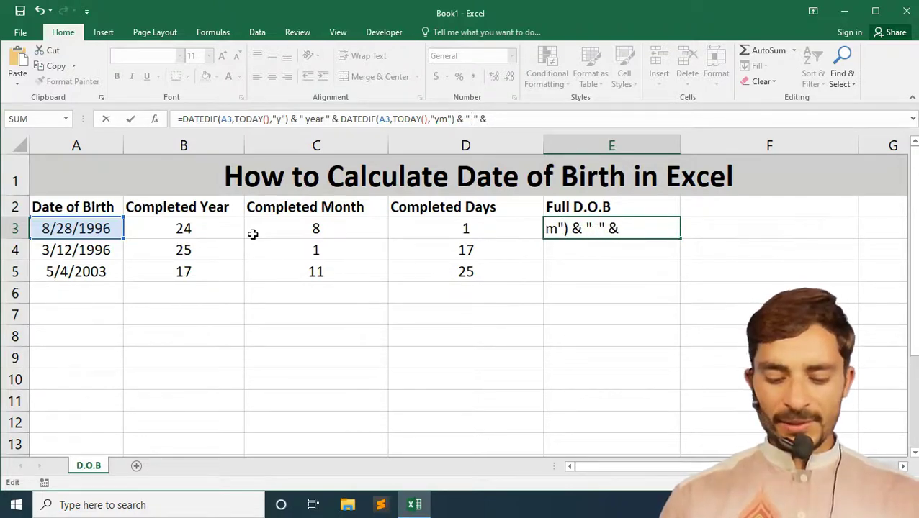
pyautogui.write('month')
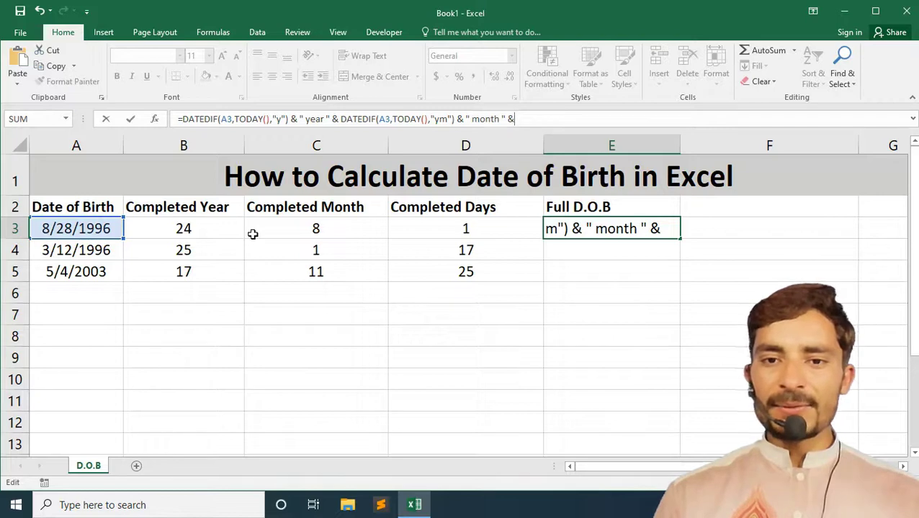
# Append a third DATEDIF part labelled " day ", removing the trailing joiner.
pyautogui.press('Left')
pyautogui.press('Left')
pyautogui.press('Left')
pyautogui.press('Left')
pyautogui.press('Left')
pyautogui.press('Left')
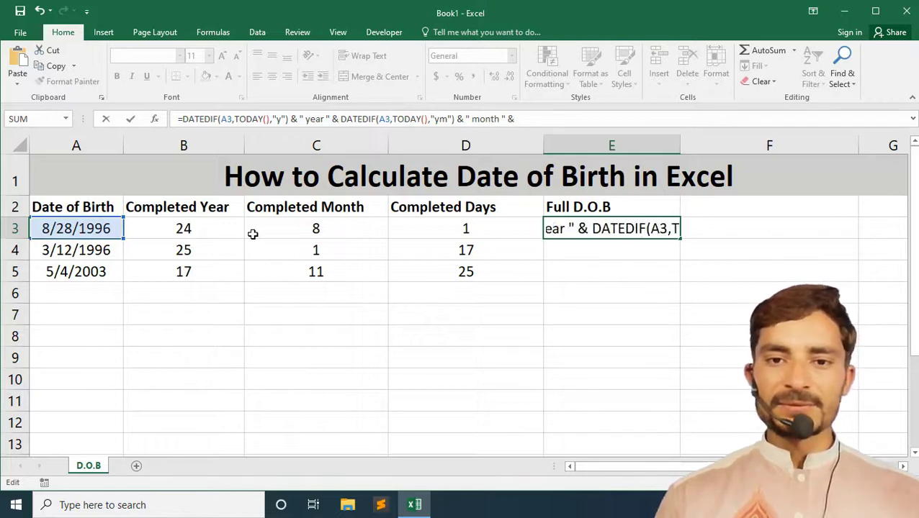
pyautogui.hotkey('shift', 'Left')
pyautogui.hotkey('shift', 'Left')
pyautogui.hotkey('shift', 'Left')
pyautogui.hotkey('shift', 'Left')
pyautogui.hotkey('shift', 'Left')
pyautogui.hotkey('shift', 'Left')
pyautogui.hotkey('shift', 'Left')
pyautogui.hotkey('shift', 'Left')
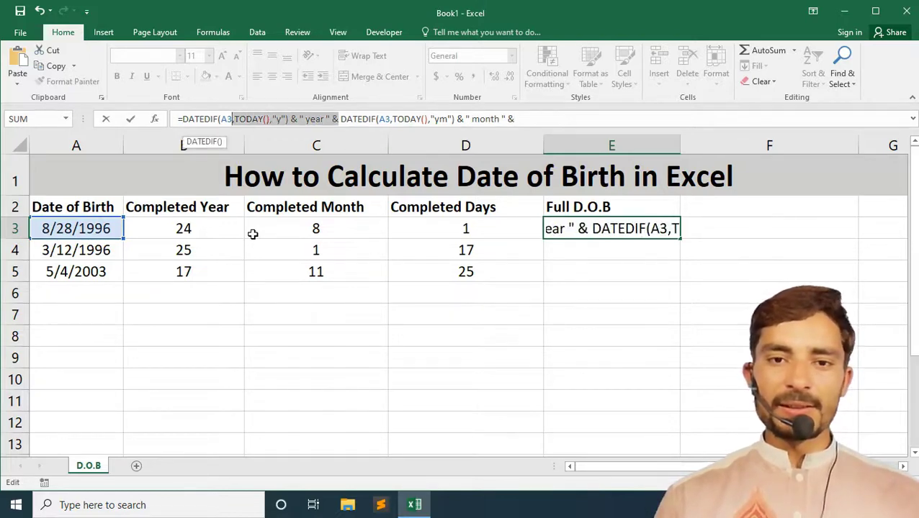
pyautogui.hotkey('shift', 'Left')
pyautogui.hotkey('shift', 'Left')
pyautogui.hotkey('shift', 'Left')
pyautogui.hotkey('shift', 'Left')
pyautogui.hotkey('shift', 'Left')
pyautogui.hotkey('shift', 'Left')
pyautogui.hotkey('shift', 'Left')
pyautogui.hotkey('ctrl', 'c')
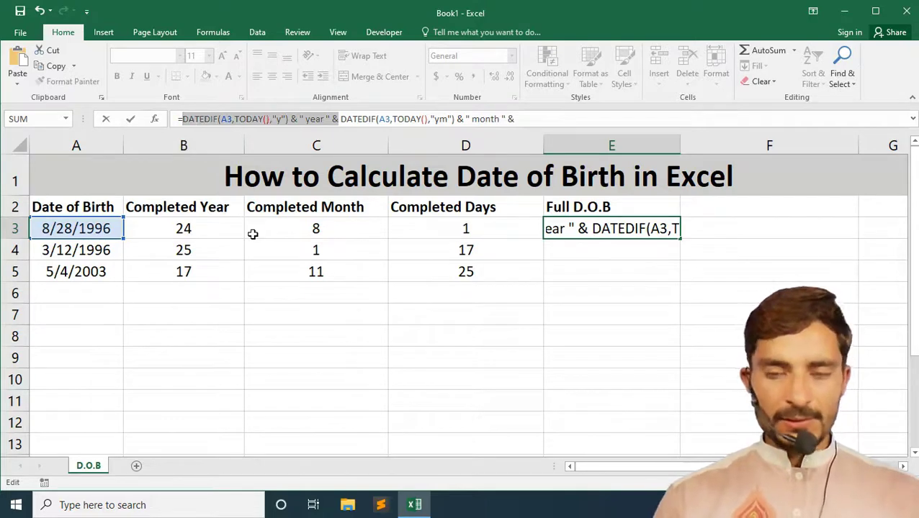
pyautogui.press('Left')
pyautogui.press('Right')
pyautogui.press('Right')
pyautogui.press('Right')
pyautogui.press('Right')
pyautogui.press('Right')
pyautogui.press('Right')
pyautogui.press('Right')
pyautogui.press('Right')
pyautogui.press('Right')
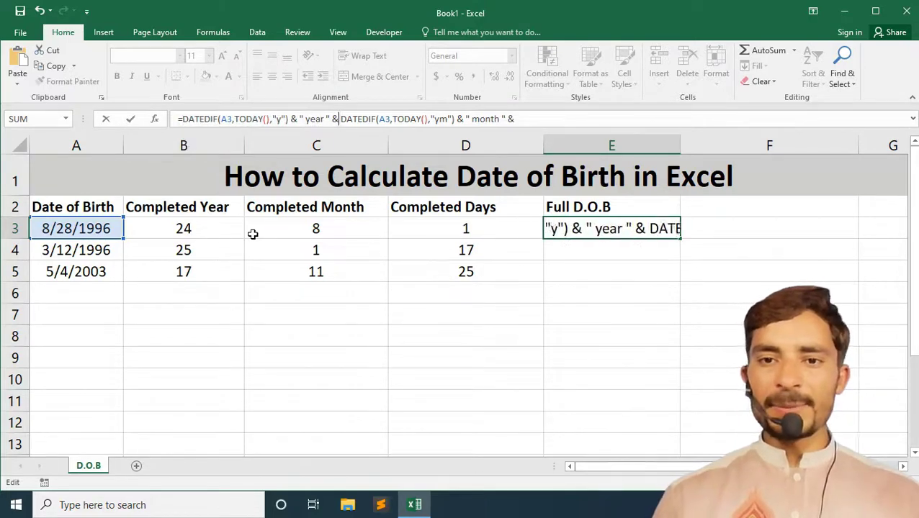
pyautogui.press('Right')
pyautogui.press('Right')
pyautogui.press('Right')
pyautogui.press('Right')
pyautogui.press('Right')
pyautogui.press('Right')
pyautogui.press('Right')
pyautogui.press('Right')
pyautogui.press('Right')
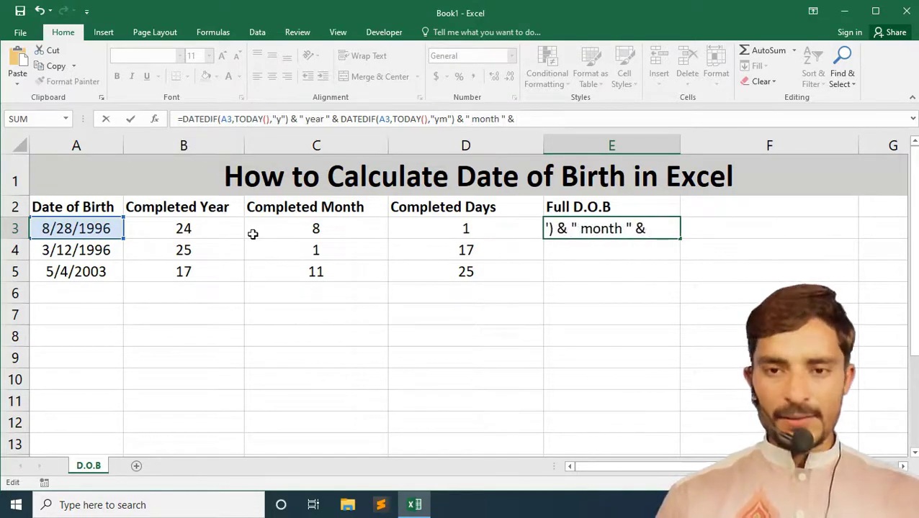
pyautogui.hotkey('ctrl', 'v')
pyautogui.press('Left')
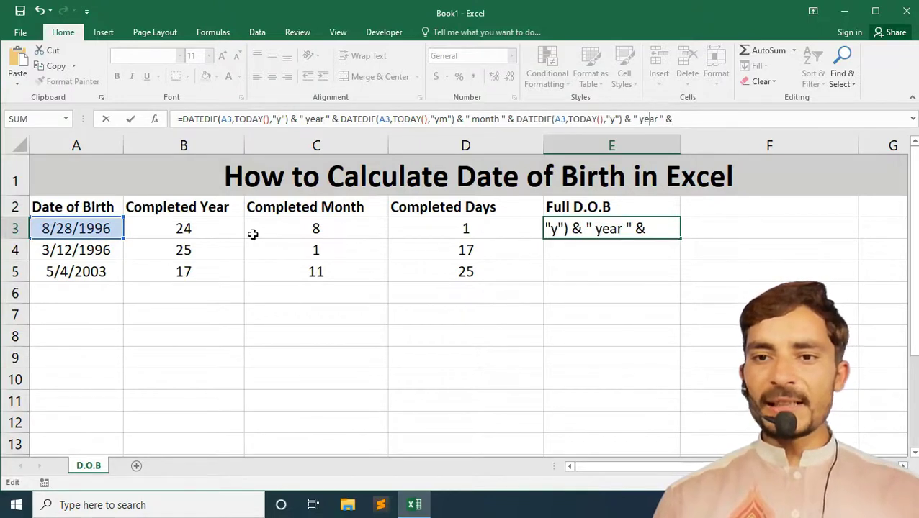
pyautogui.press('BackSpace')
pyautogui.press('BackSpace')
pyautogui.press('BackSpace')
pyautogui.press('BackSpace')
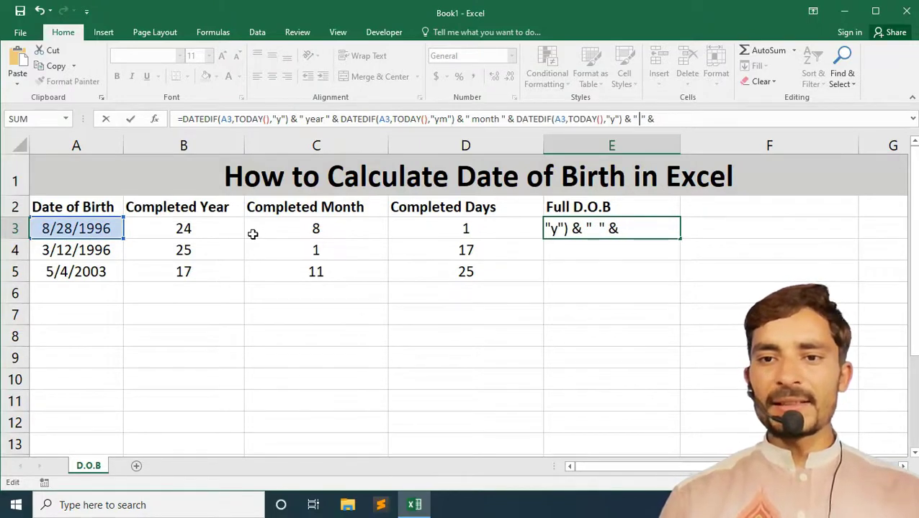
pyautogui.write('dat')
pyautogui.press('BackSpace')
pyautogui.write('y')
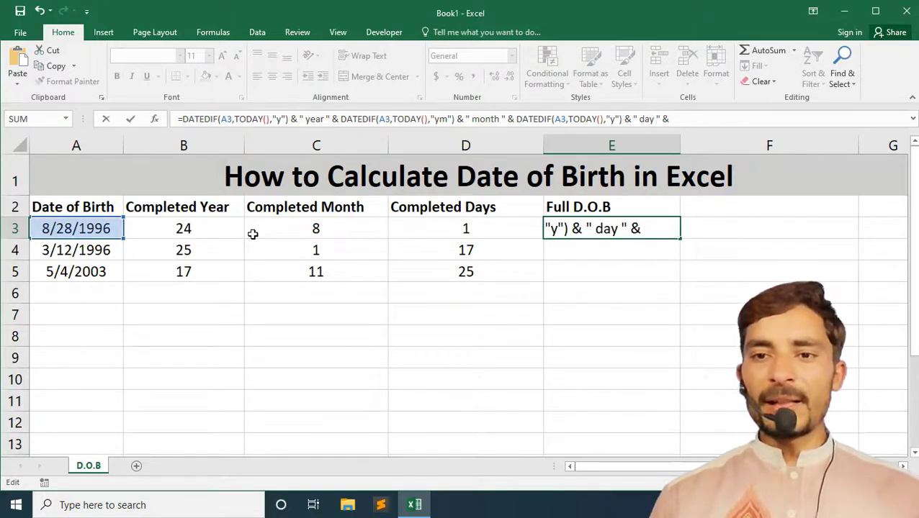
pyautogui.press('BackSpace')
pyautogui.press('BackSpace')
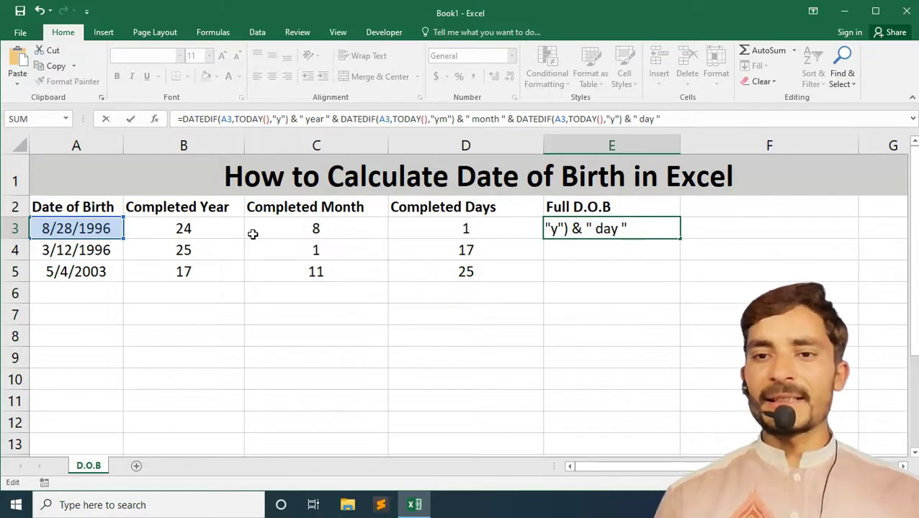
# Change the day part's unit to "md" and commit E3, showing 24 year 8 month 1 day.
pyautogui.press('Left')
pyautogui.press('Left')
pyautogui.press('Left')
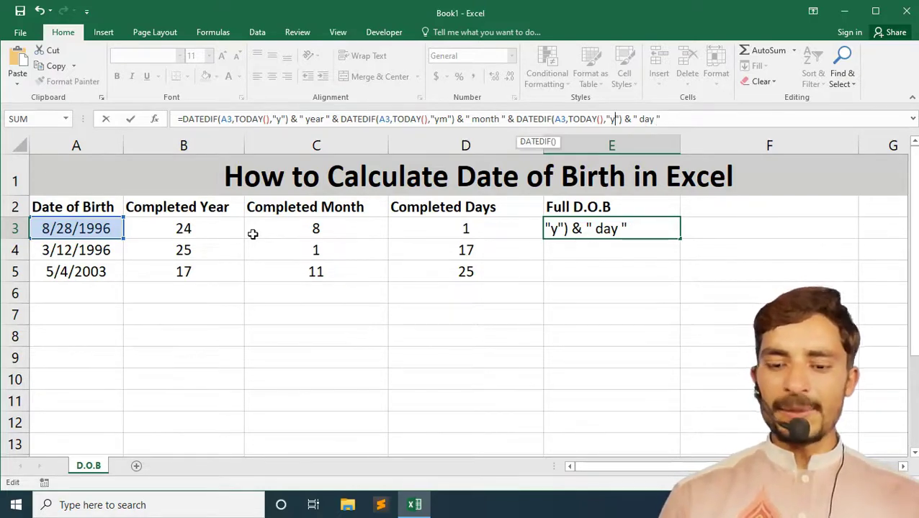
pyautogui.press('BackSpace')
pyautogui.write('m')
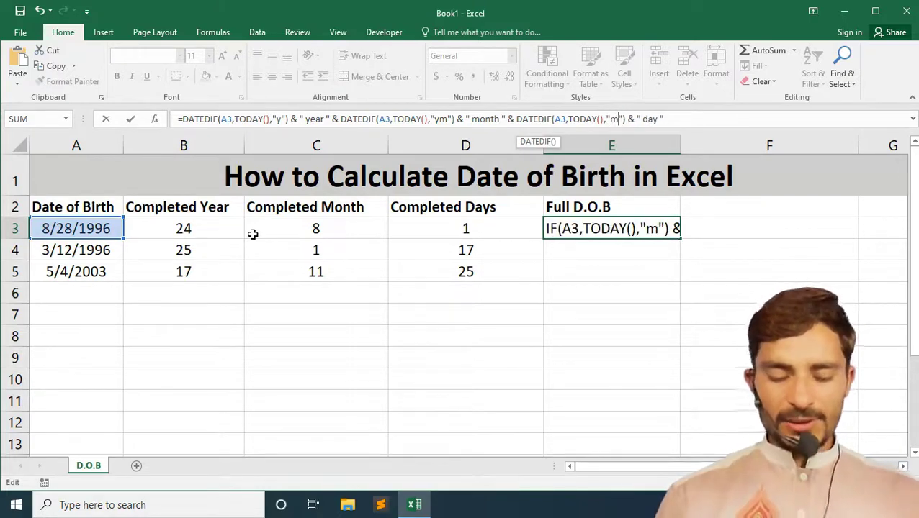
pyautogui.write('d')
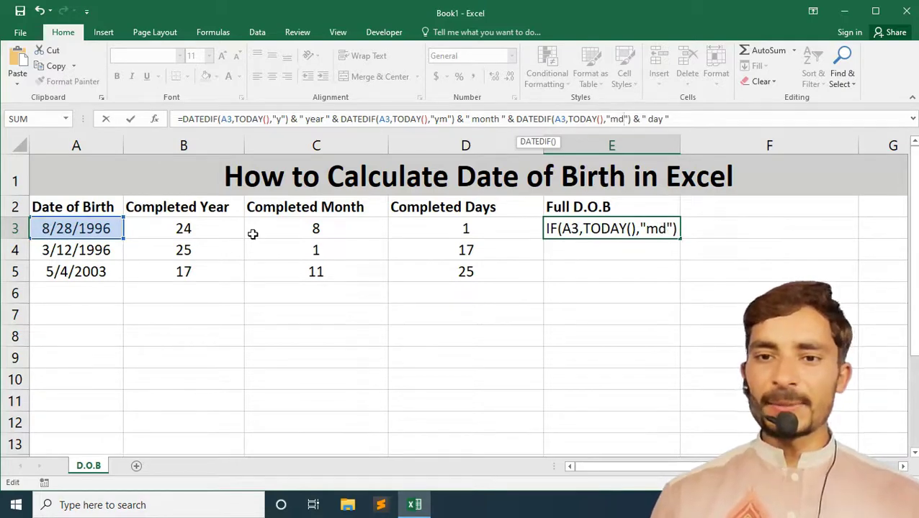
pyautogui.press('Left')
pyautogui.press('Left')
pyautogui.press('Left')
pyautogui.press('Left')
pyautogui.press('Left')
pyautogui.press('Left')
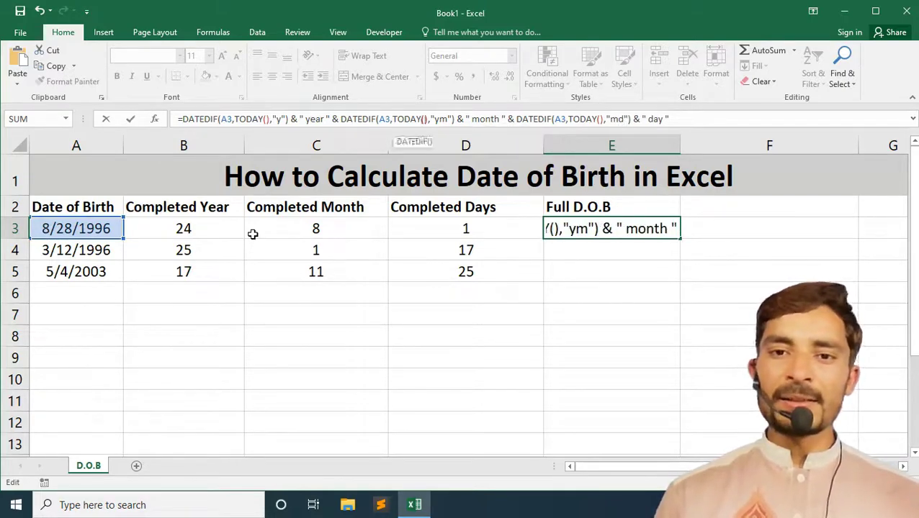
pyautogui.press('Left')
pyautogui.press('Left')
pyautogui.press('Left')
pyautogui.press('Left')
pyautogui.press('Left')
pyautogui.press('Left')
pyautogui.press('Left')
pyautogui.press('Left')
pyautogui.press('Left')
pyautogui.press('Left')
pyautogui.press('Left')
pyautogui.press('Left')
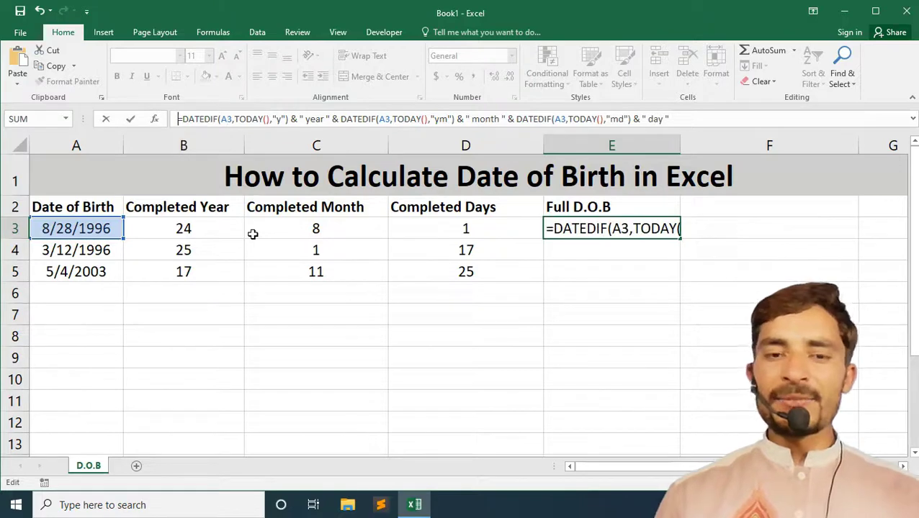
pyautogui.press('Right')
pyautogui.press('Right')
pyautogui.press('Right')
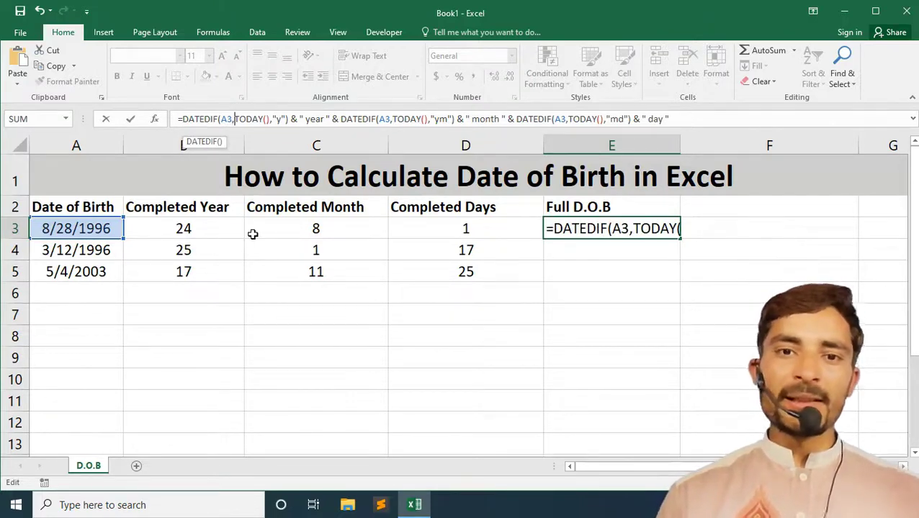
pyautogui.press('Right')
pyautogui.press('Right')
pyautogui.press('Right')
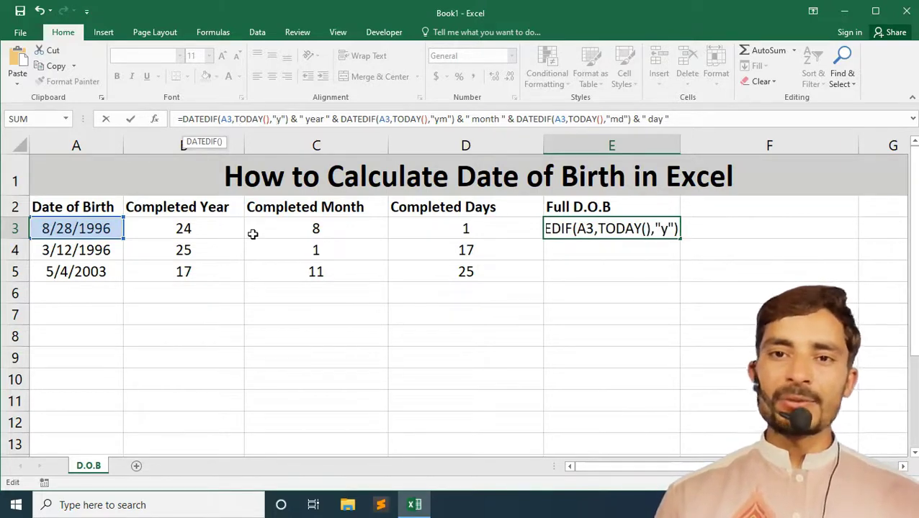
pyautogui.press('Right')
pyautogui.press('Right')
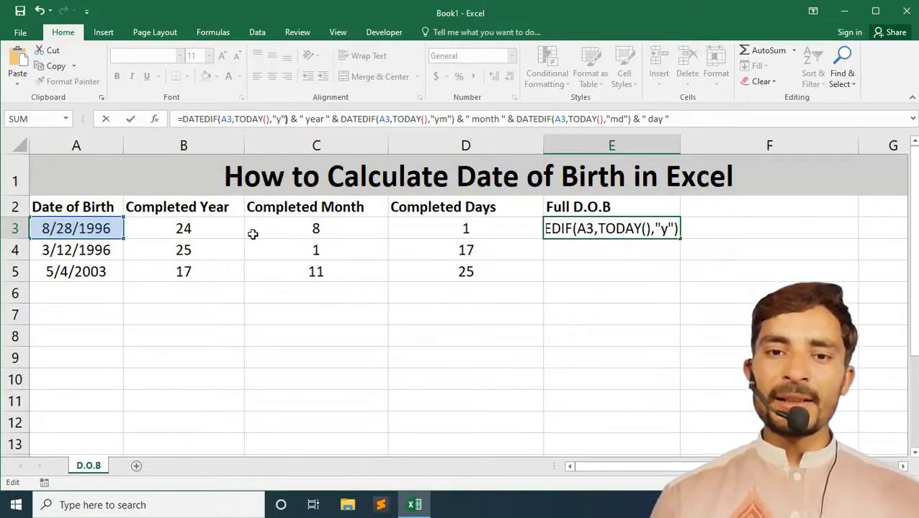
pyautogui.press('Right')
pyautogui.press('Right')
pyautogui.press('Right')
pyautogui.press('Right')
pyautogui.press('Right')
pyautogui.press('Right')
pyautogui.press('Right')
pyautogui.press('Right')
pyautogui.press('Right')
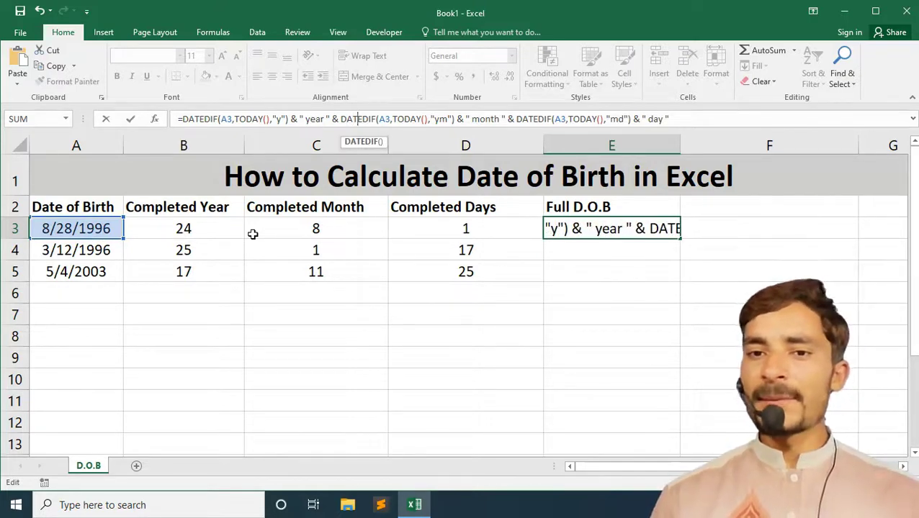
pyautogui.press('Right')
pyautogui.press('Right')
pyautogui.press('Right')
pyautogui.press('Right')
pyautogui.press('Right')
pyautogui.press('Right')
pyautogui.press('Return')
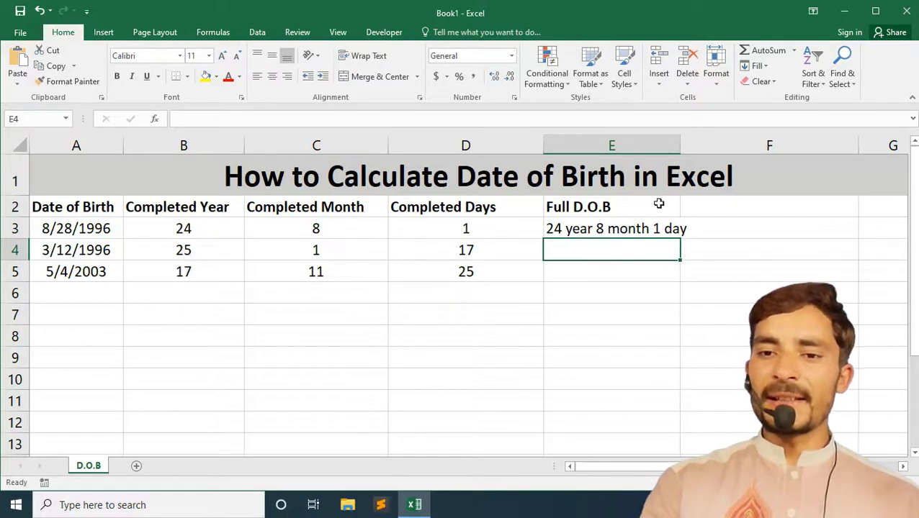
# Copy E3's full age formula down to E5 and widen column E so the text fits.
pyautogui.moveTo(678, 145); pyautogui.dragTo(692, 145)
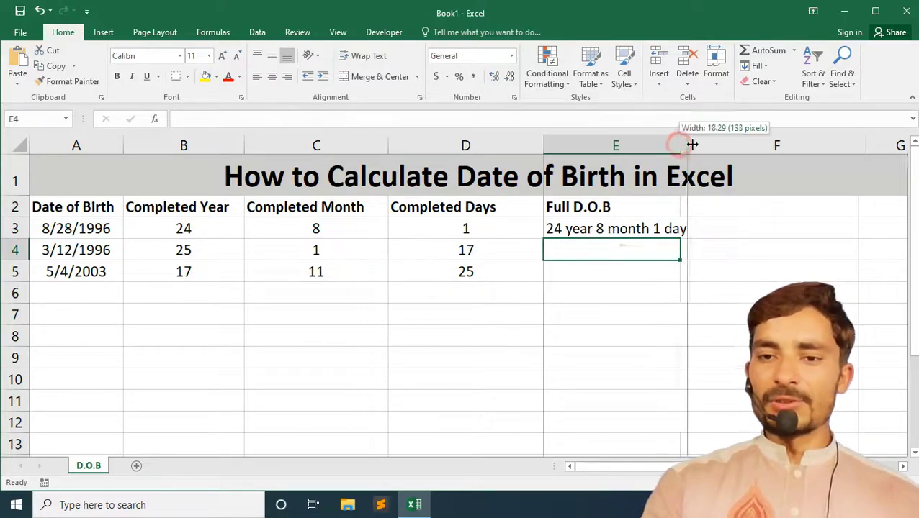
pyautogui.click(689, 230)
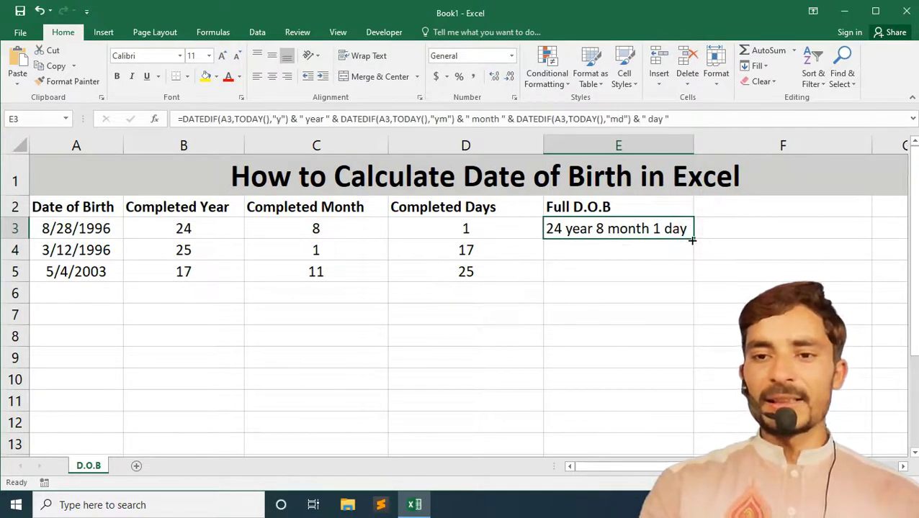
pyautogui.moveTo(692, 240); pyautogui.dragTo(692, 257)
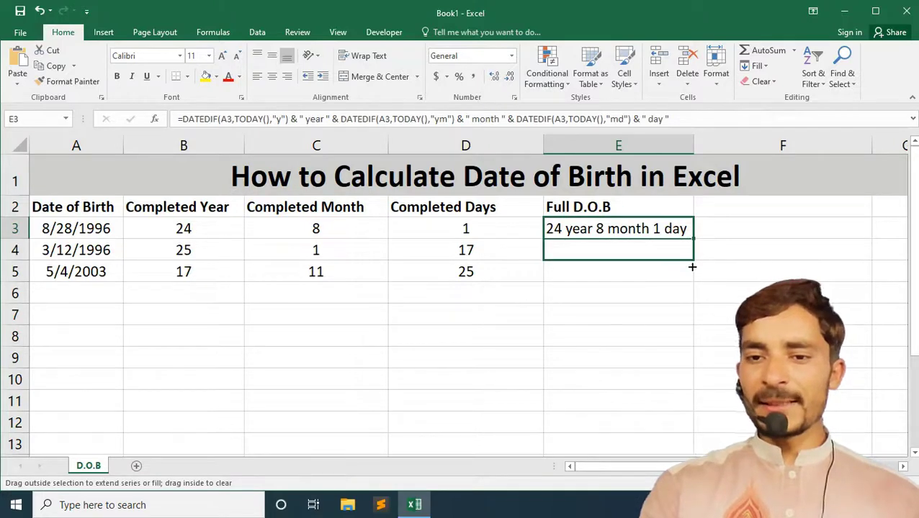
pyautogui.moveTo(691, 271); pyautogui.dragTo(692, 284)
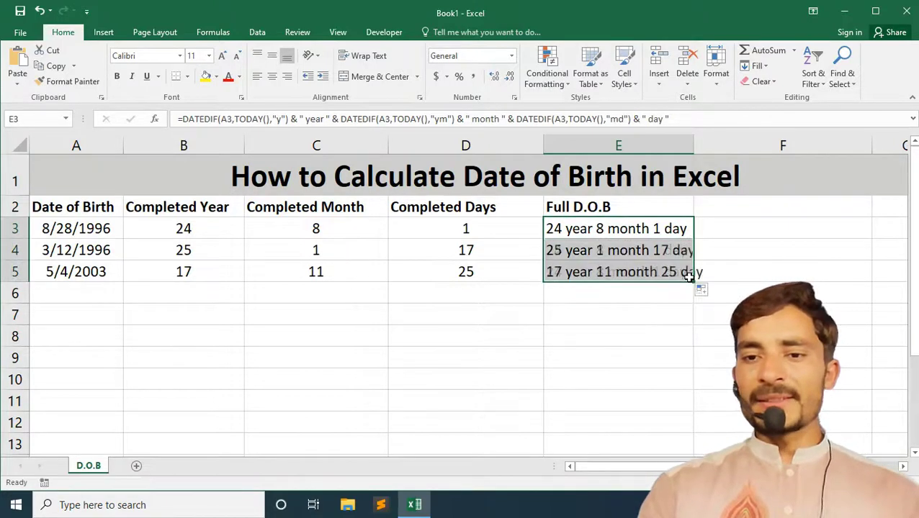
pyautogui.click(591, 248)
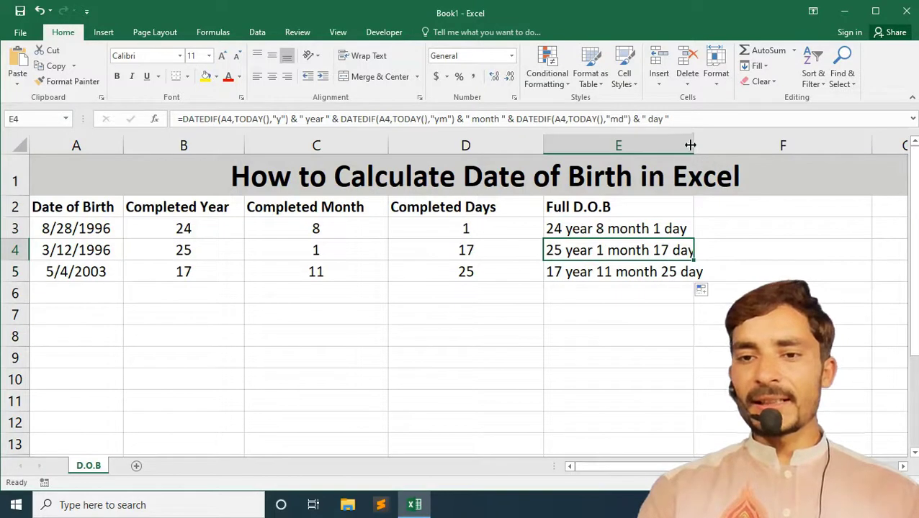
pyautogui.moveTo(689, 145); pyautogui.dragTo(705, 140)
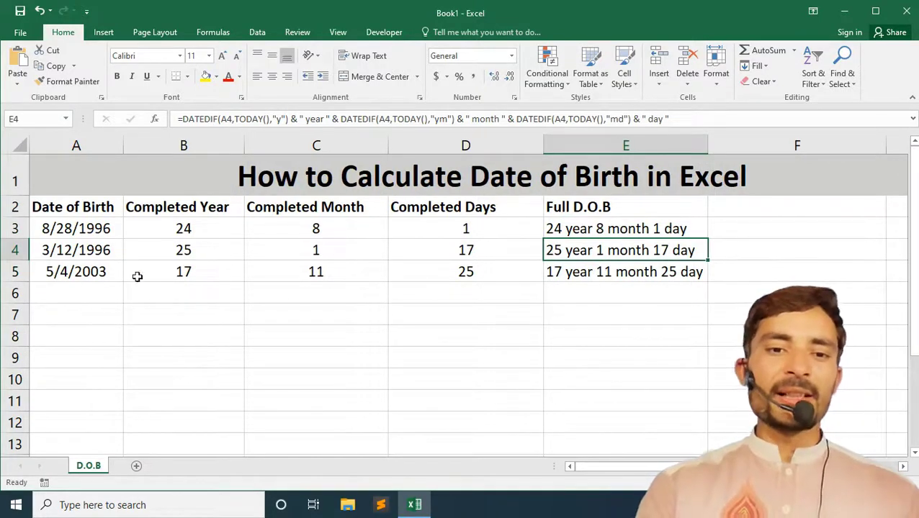
pyautogui.click(84, 288)
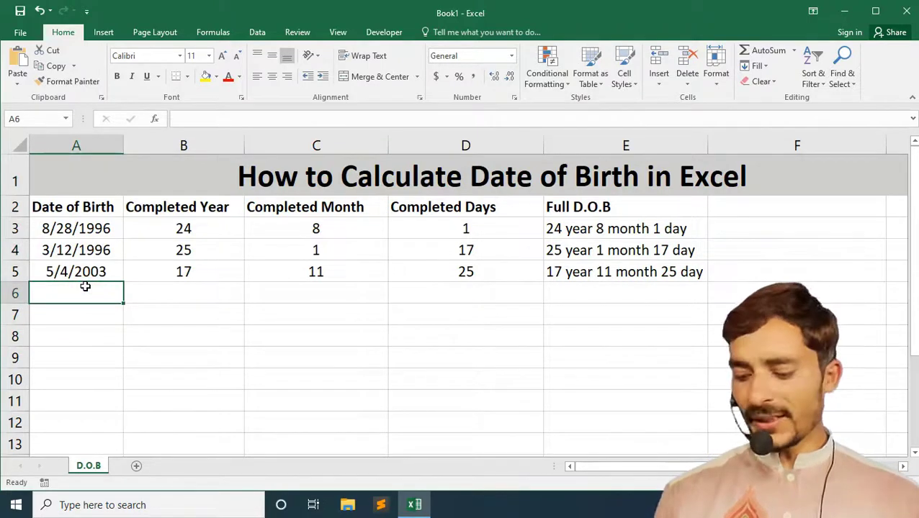
# Enter the birth date 6/03/2001 in cell A6.
pyautogui.write('6/')
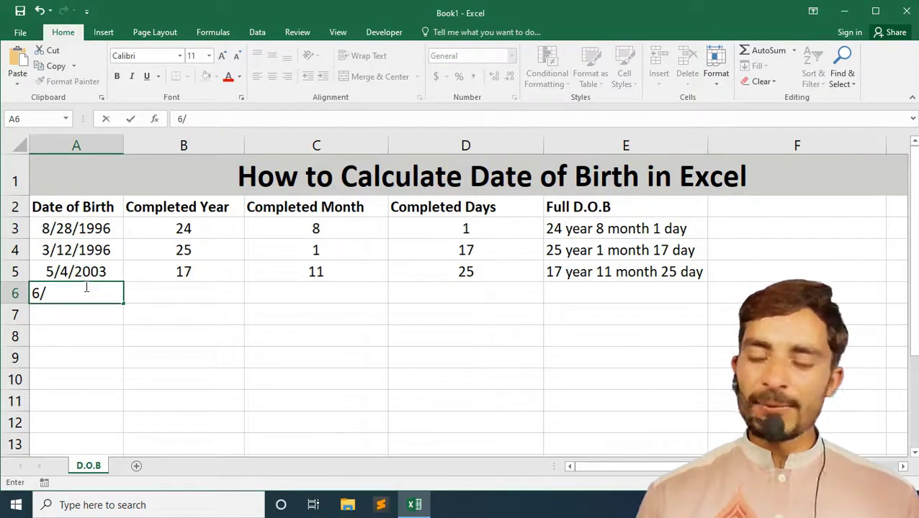
pyautogui.write('03')
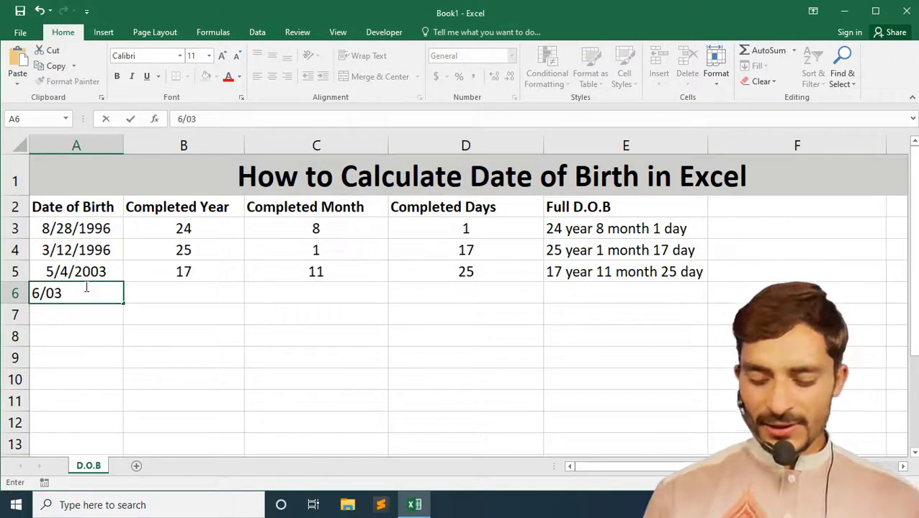
pyautogui.write('/')
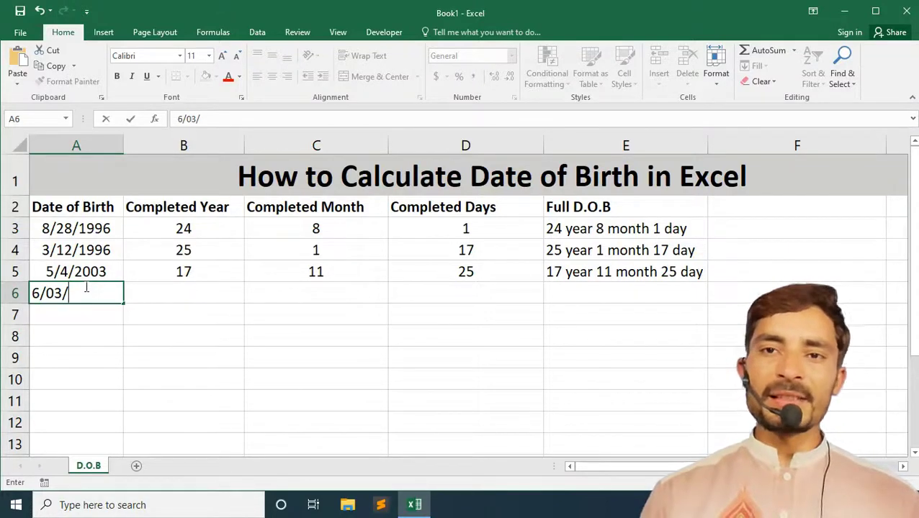
pyautogui.write('201')
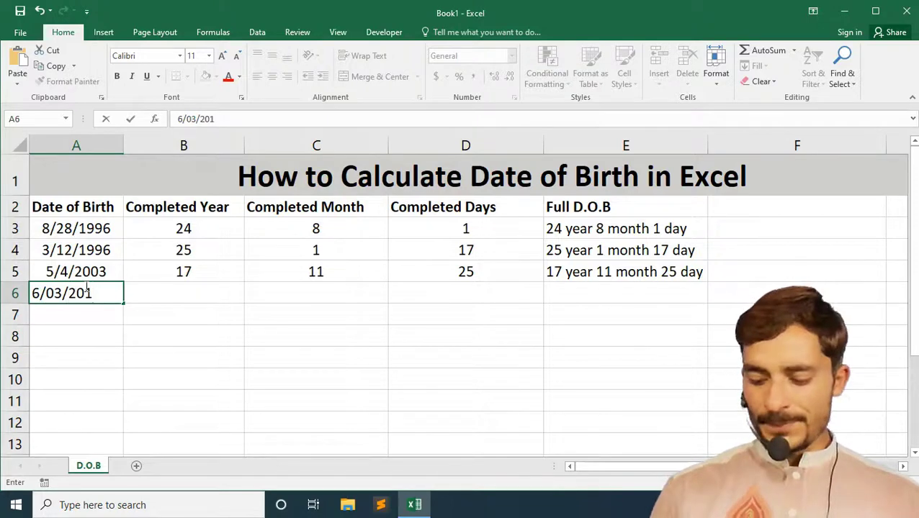
pyautogui.press('BackSpace')
pyautogui.write('01')
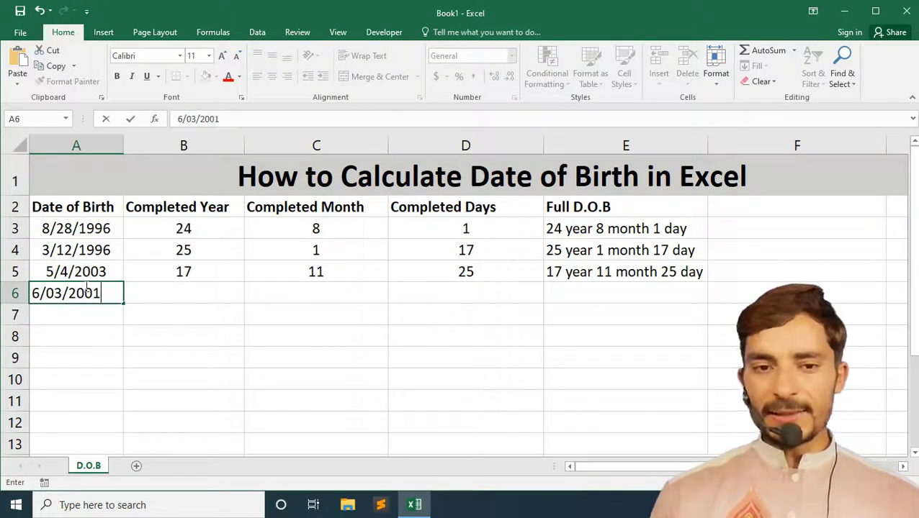
pyautogui.press('Return')
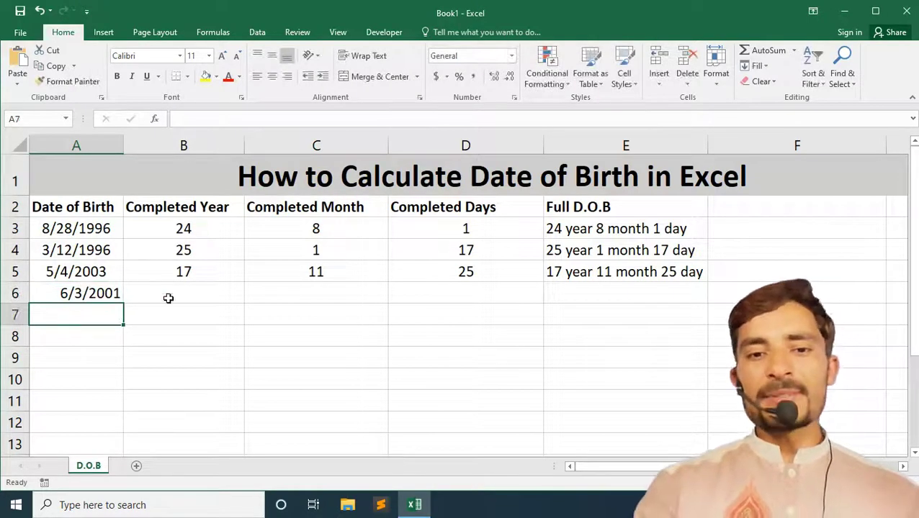
pyautogui.click(168, 298)
# Copy the B5:E5 age formulas into row 6, giving 19, 10, 26 and '19 year 10 month 26 day'.
pyautogui.click(238, 273)
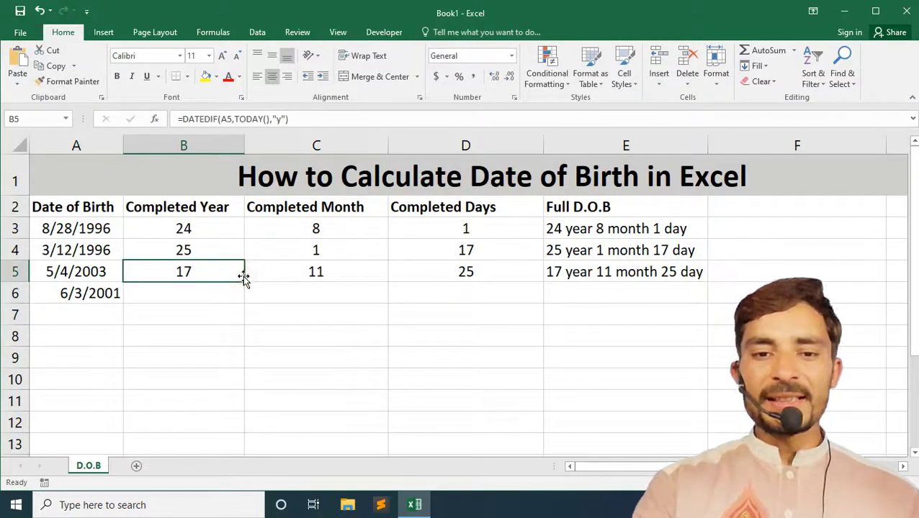
pyautogui.moveTo(244, 282); pyautogui.dragTo(244, 302)
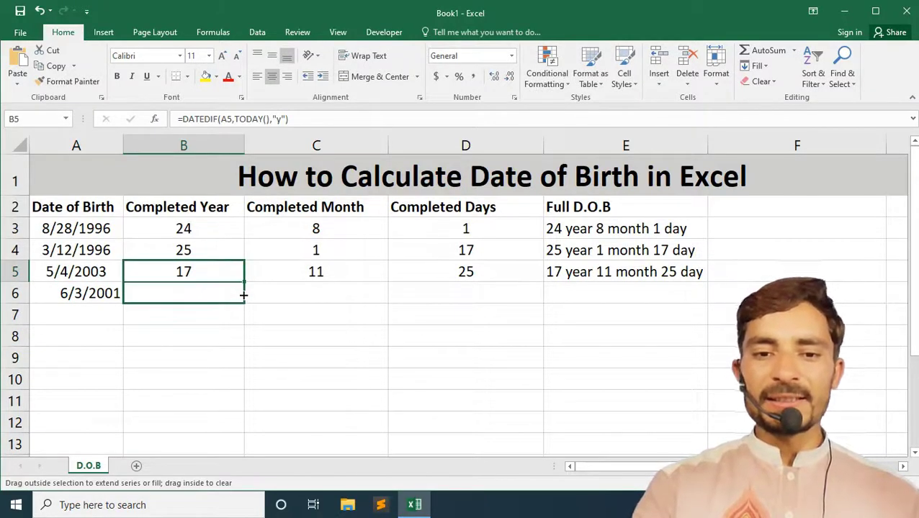
pyautogui.click(334, 270)
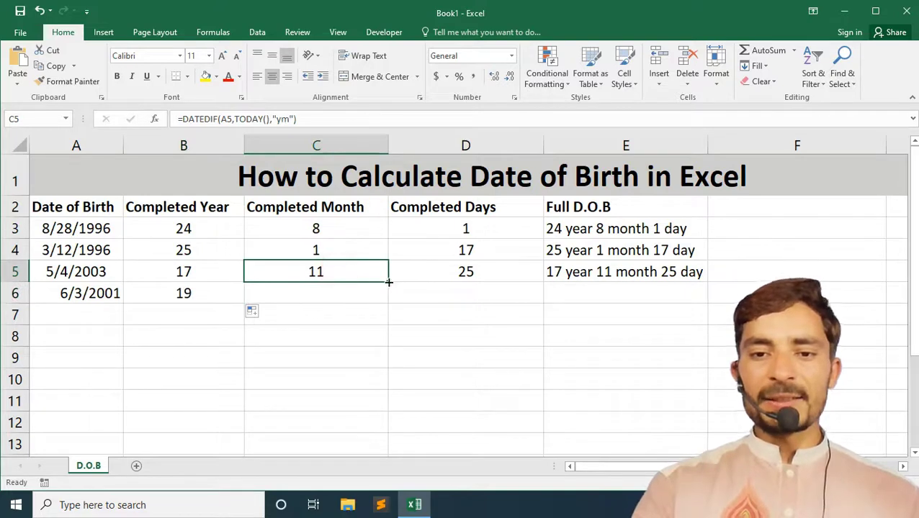
pyautogui.moveTo(388, 283); pyautogui.dragTo(388, 301)
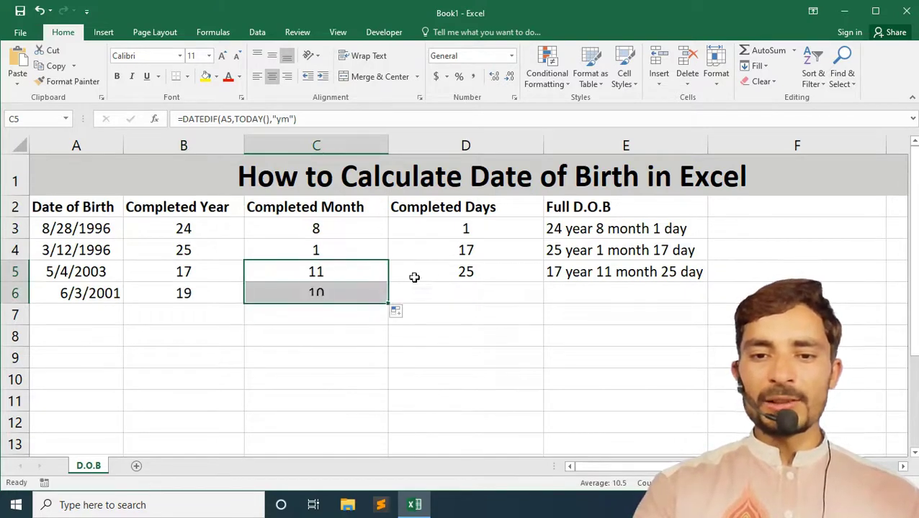
pyautogui.click(478, 278)
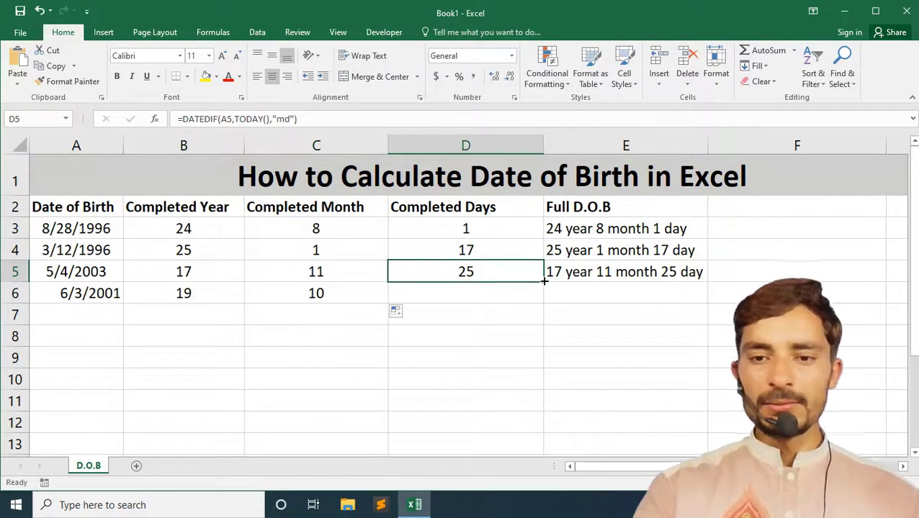
pyautogui.moveTo(545, 281); pyautogui.dragTo(544, 302)
pyautogui.click(633, 281)
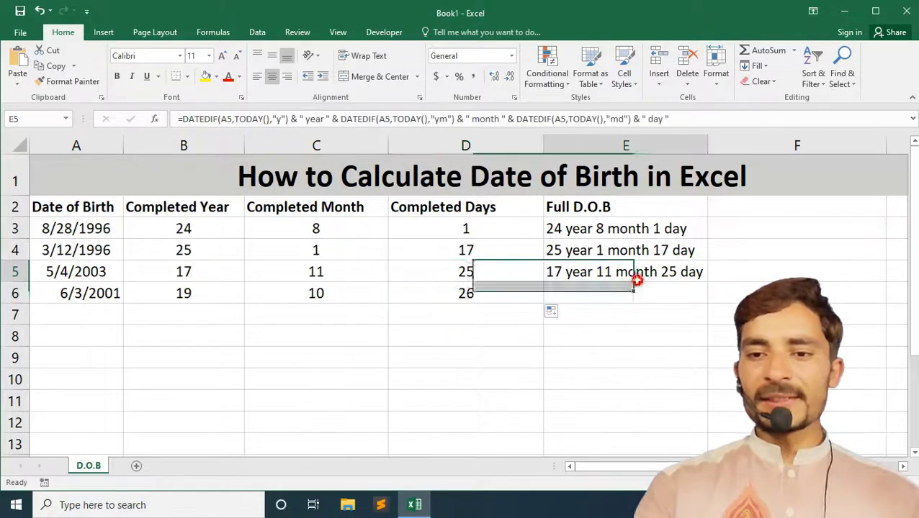
pyautogui.moveTo(708, 280); pyautogui.dragTo(709, 302)
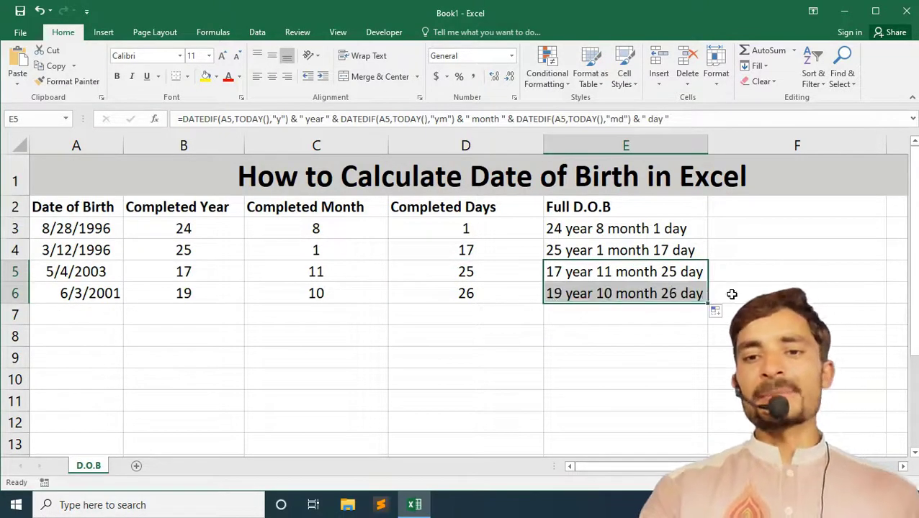
pyautogui.click(729, 293)
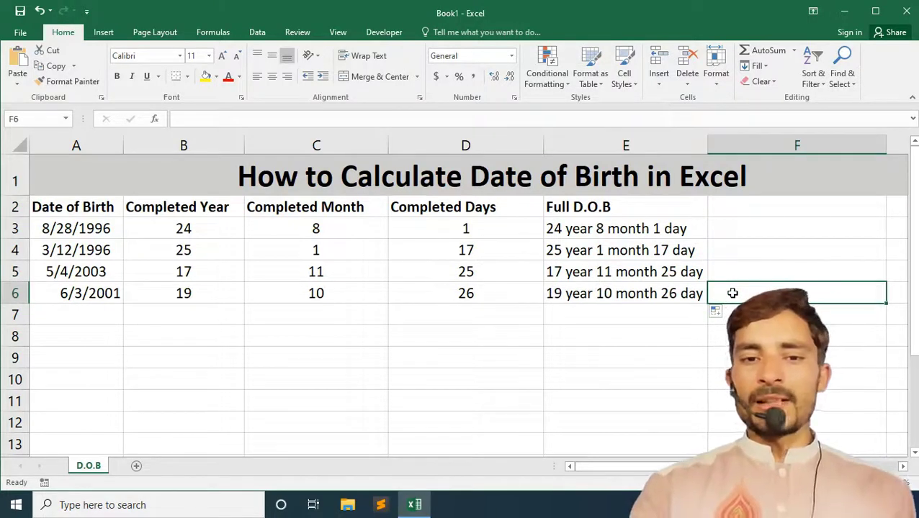